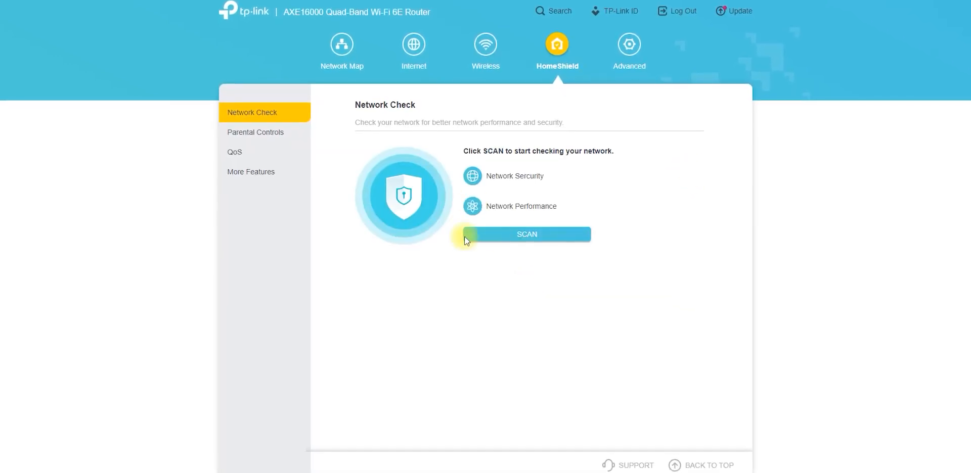
Step: Look through the HomeShield pages for Parental Controls, QoS with its device priority list, and More Features
click(266, 133)
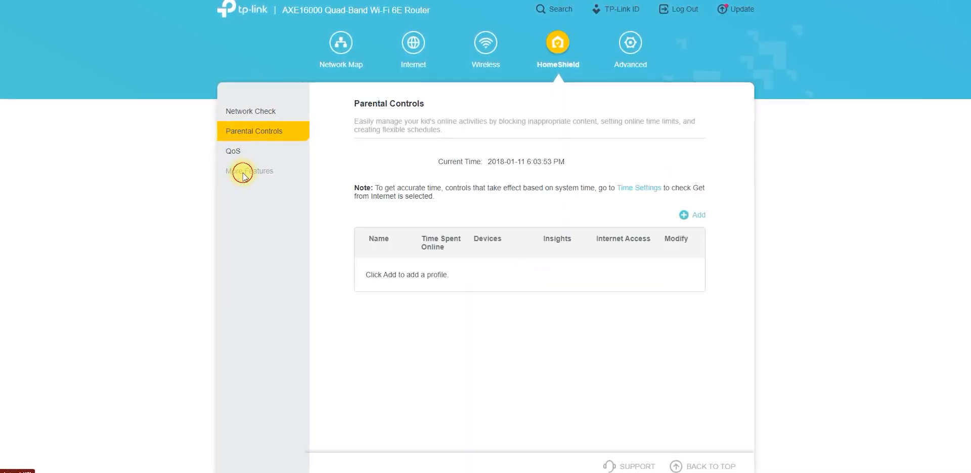
click(241, 170)
click(235, 152)
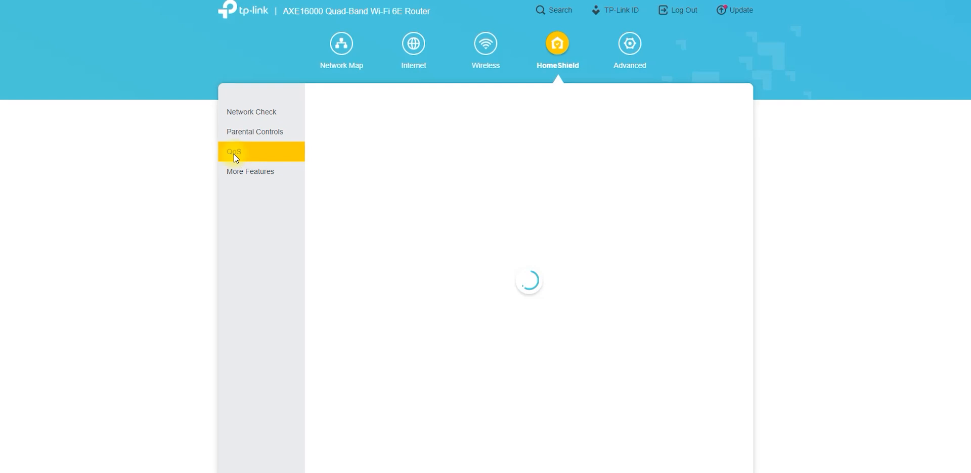
click(629, 45)
click(546, 49)
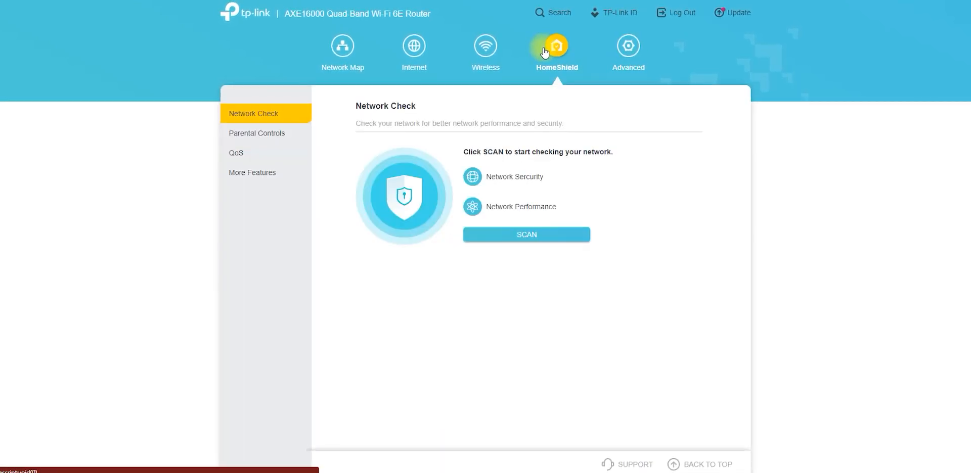
click(267, 135)
click(244, 159)
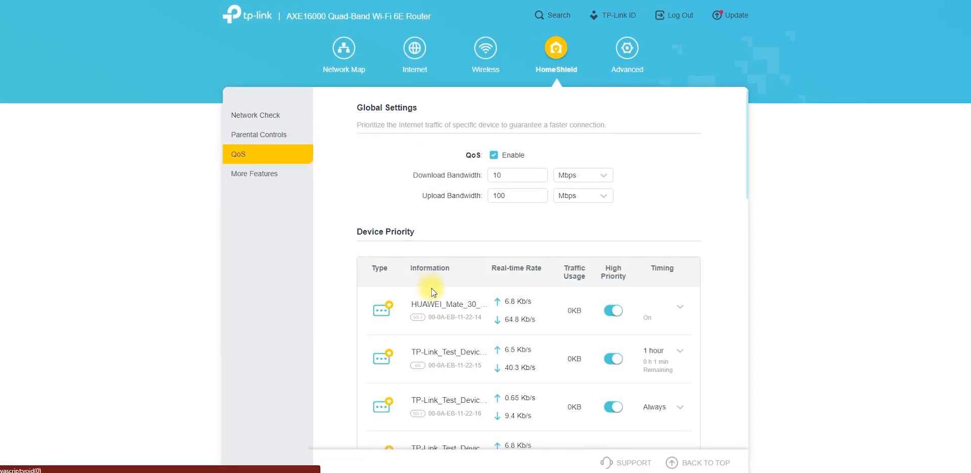
scroll(432, 286, down, 8)
scroll(433, 285, down, 8)
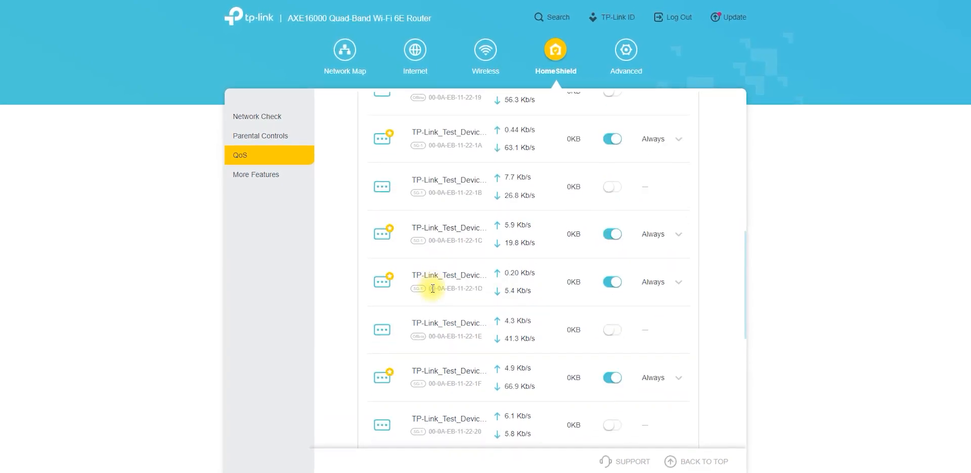
click(274, 176)
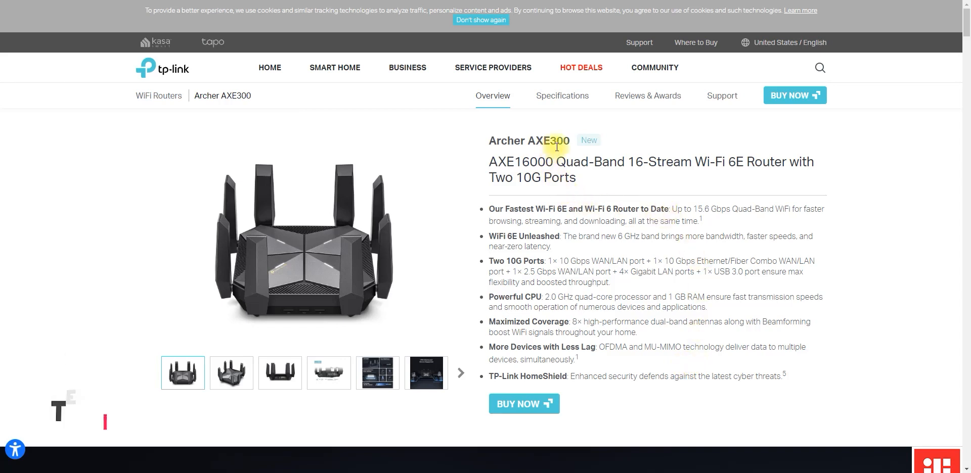
Step: Highlight the Archer AXE300 model name and the router's full product title on the product page
drag(481, 141, 557, 147)
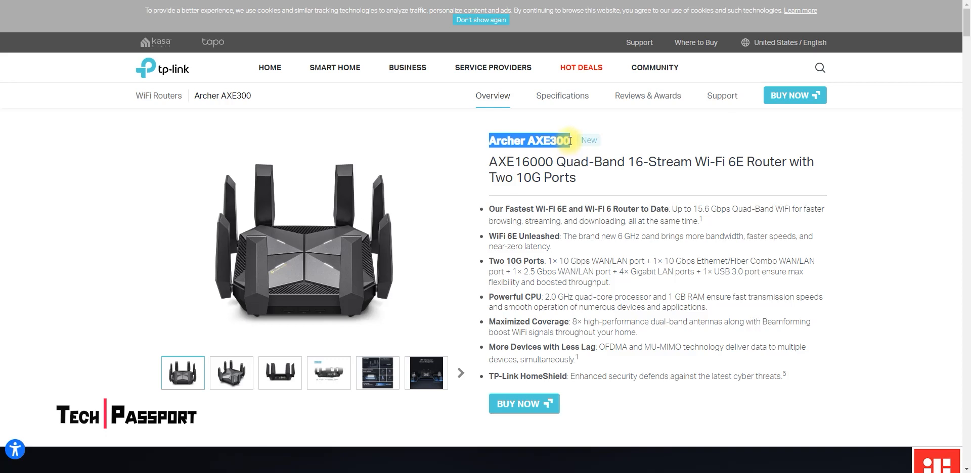
click(592, 177)
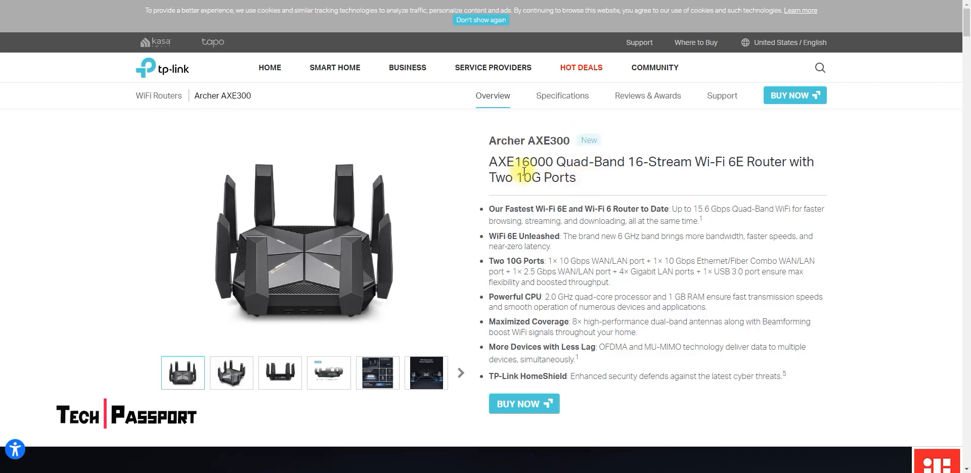
drag(486, 162, 572, 179)
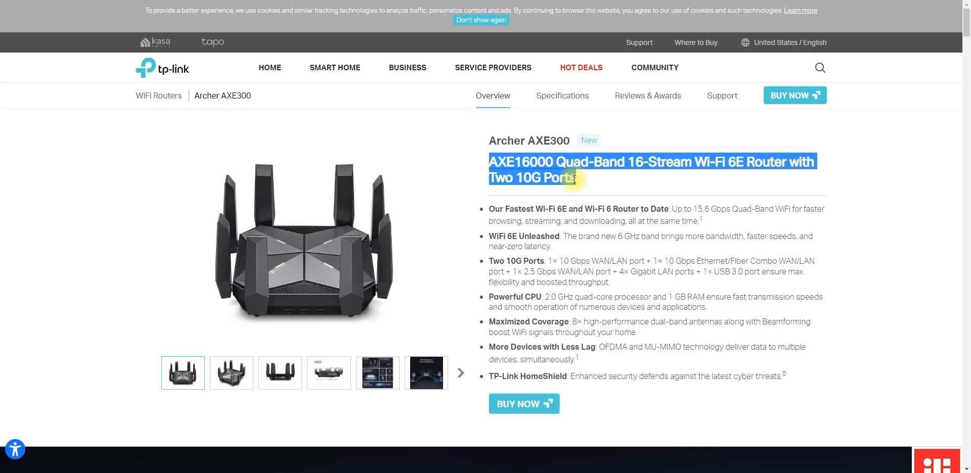
Step: View all the Archer AXE300 product pictures enlarged, from the front view to the final desk photo, and close the gallery
click(307, 277)
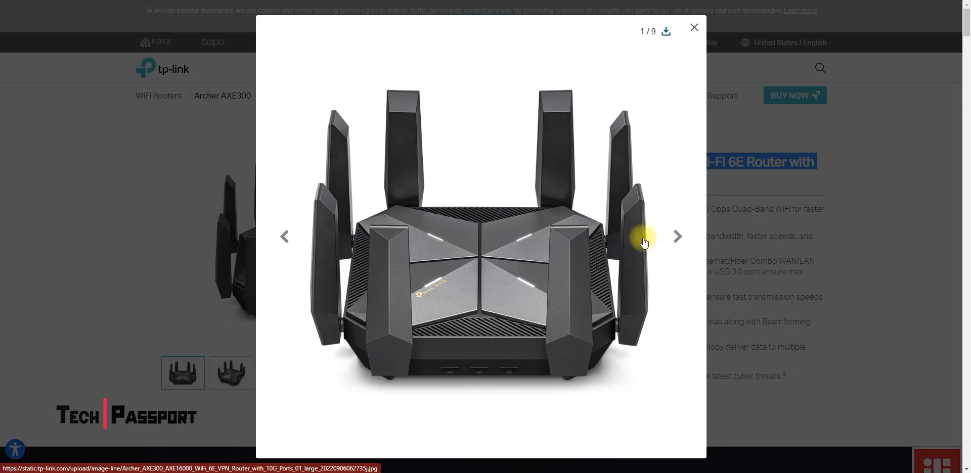
click(677, 236)
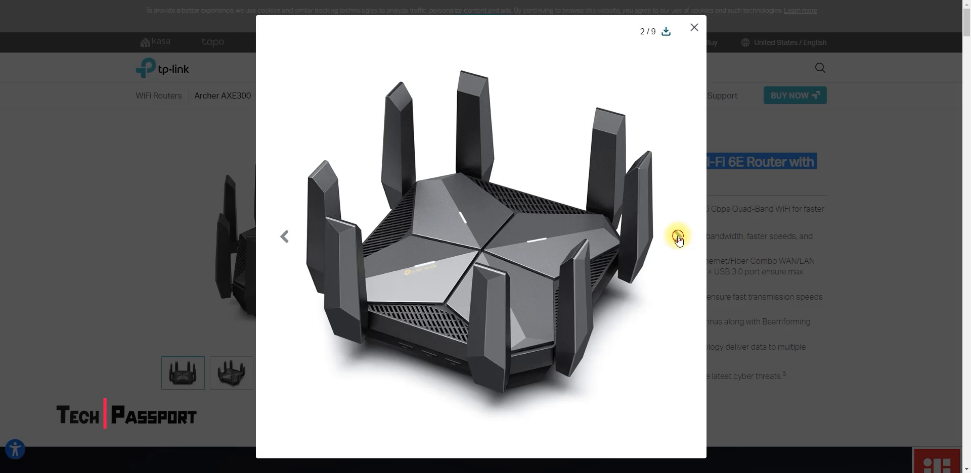
click(678, 236)
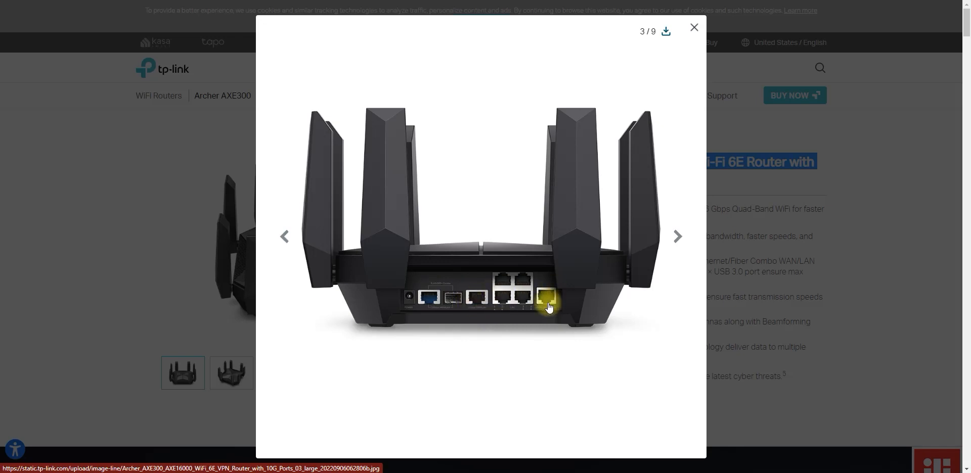
click(677, 236)
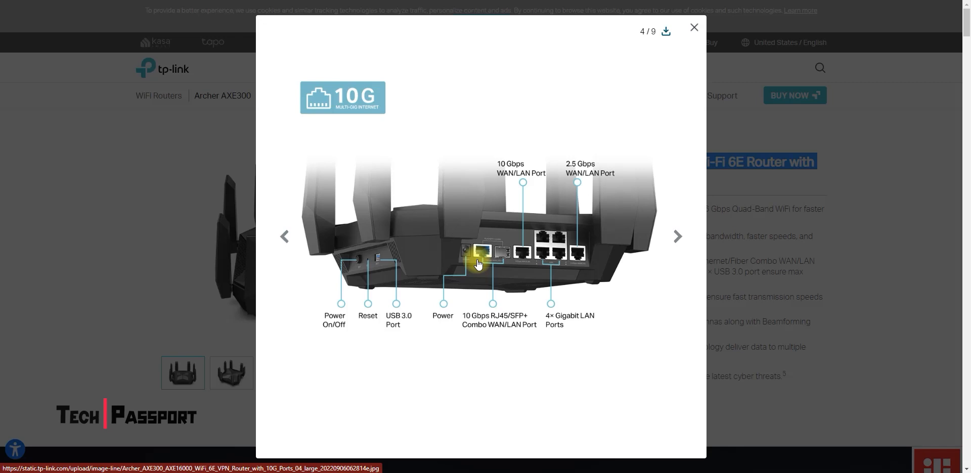
click(676, 237)
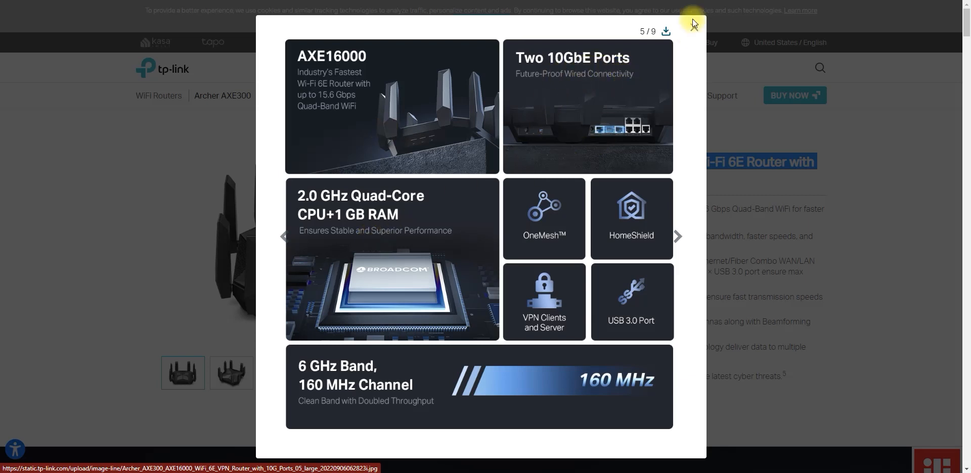
click(678, 236)
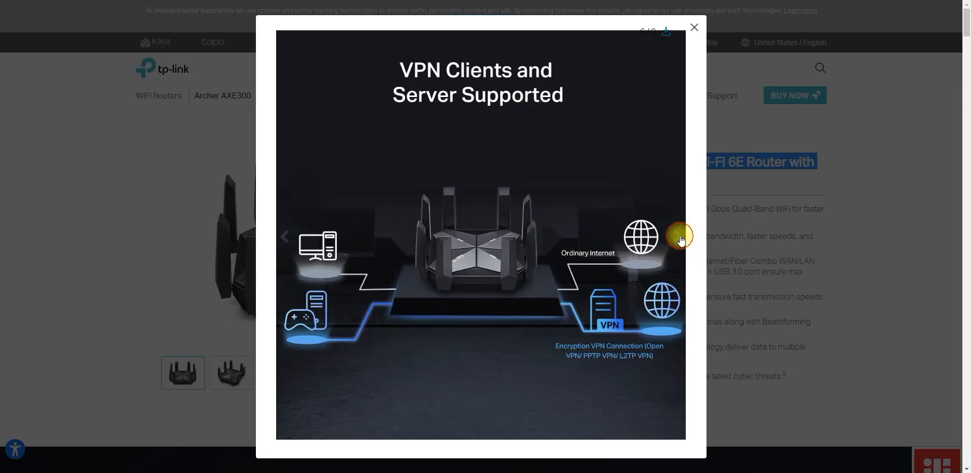
click(678, 236)
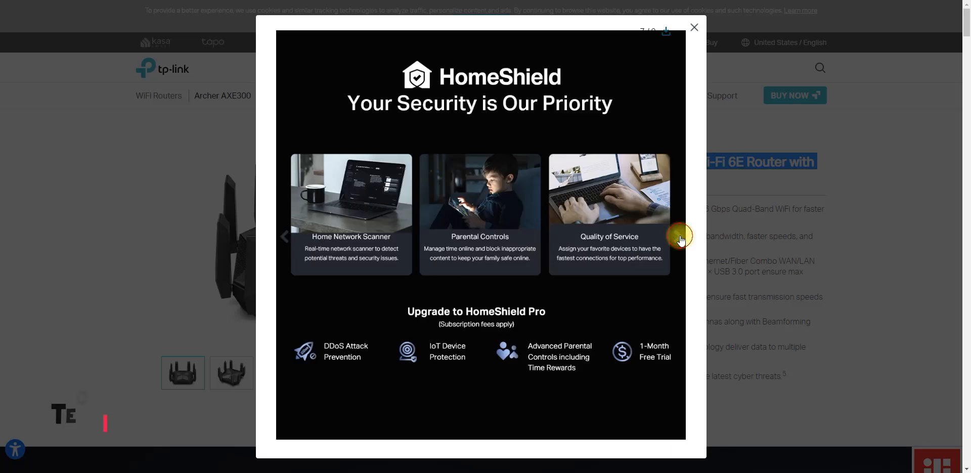
click(679, 239)
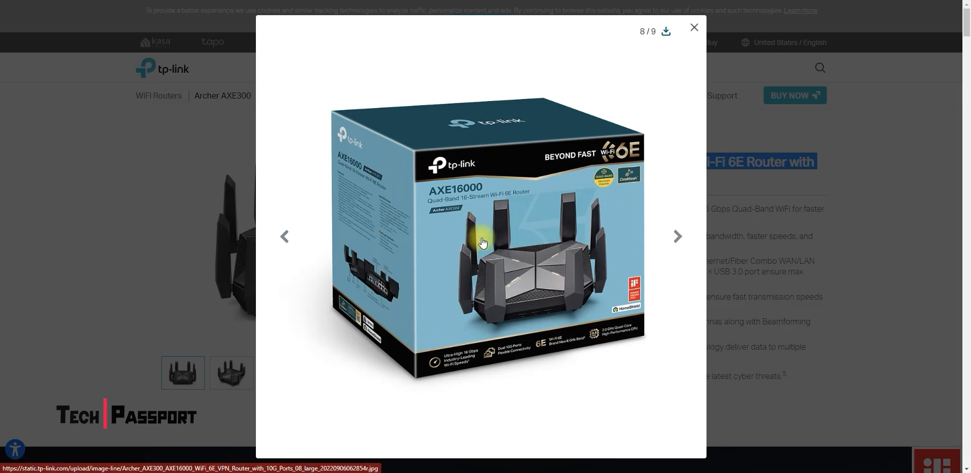
click(677, 239)
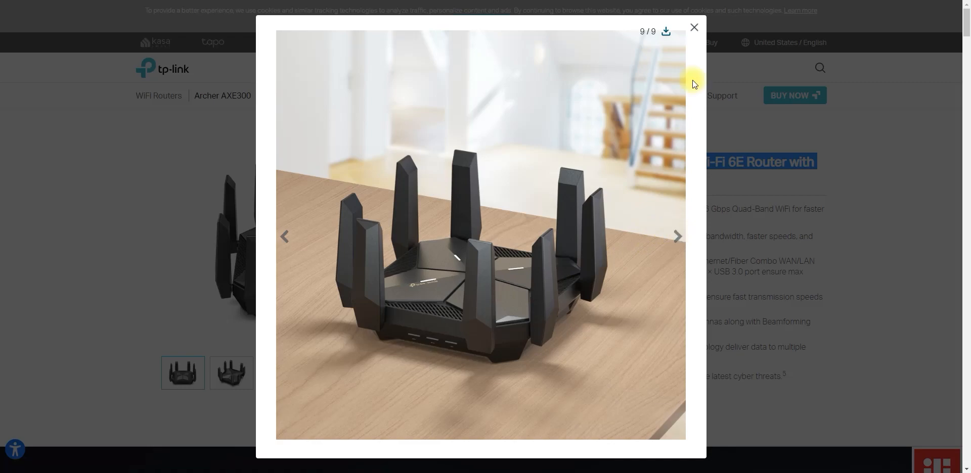
click(695, 28)
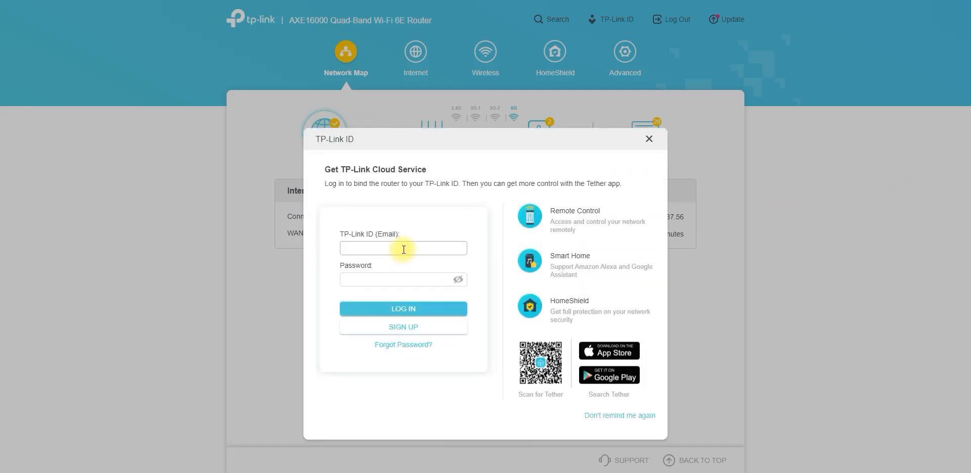
Step: Open the TP-Link ID sign-up form and view its country or region choices without selecting one
click(409, 328)
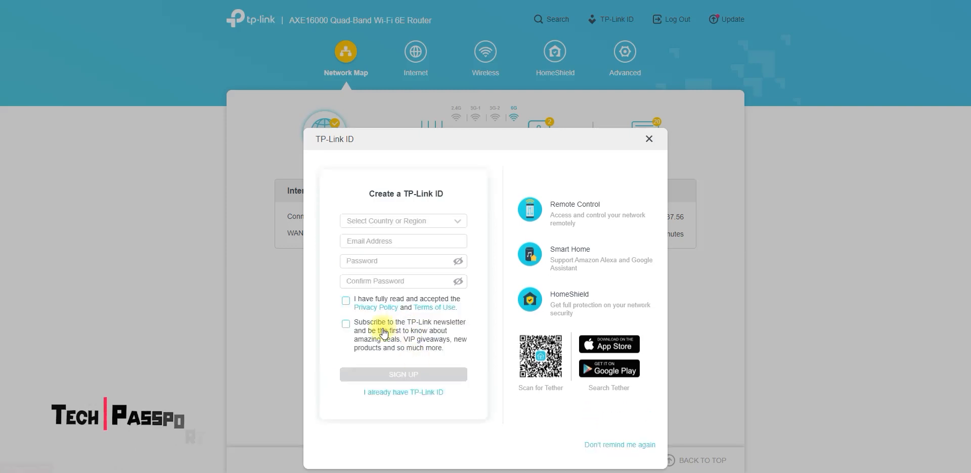
click(413, 220)
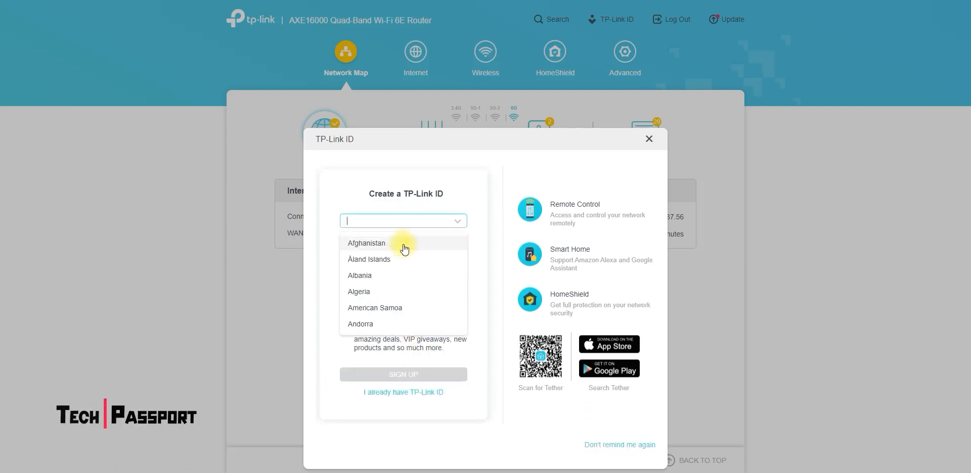
click(325, 216)
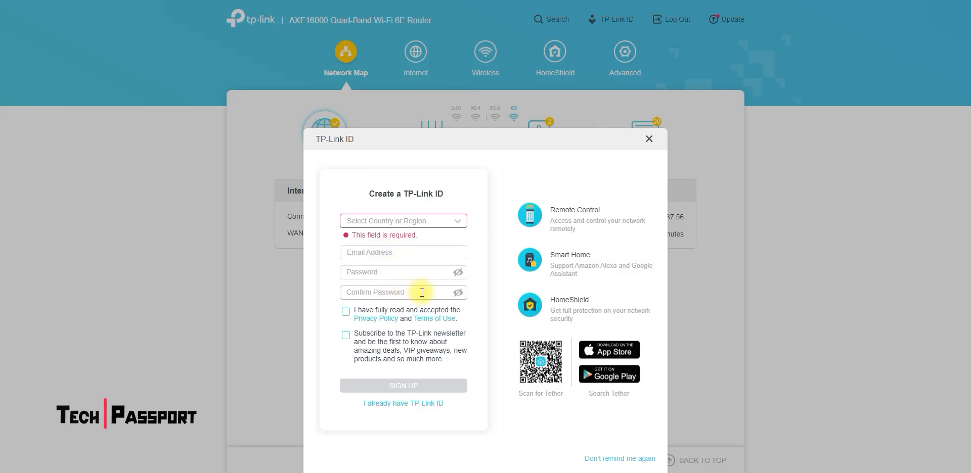
Step: Dismiss the TP-Link ID dialog and postpone the new firmware to a later automatic update
click(648, 143)
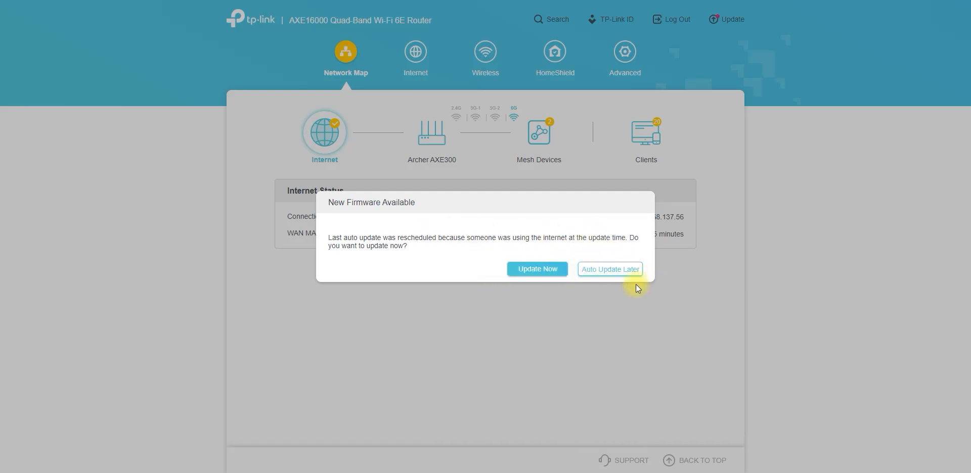
click(613, 271)
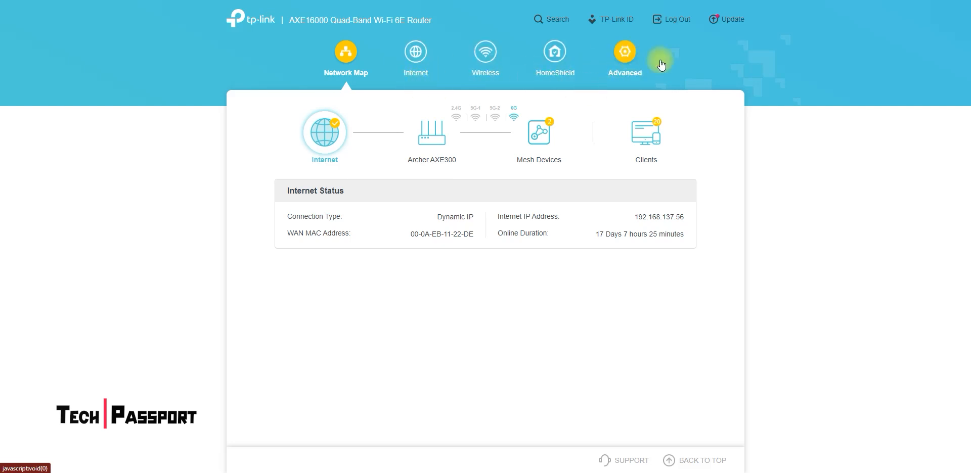
Step: Open the advanced network status page and review its Internet, LAN, DHCP Server and Dynamic DNS sections
mouse_move(685, 114)
mouse_down()
mouse_move(644, 71)
mouse_move(683, 73)
mouse_up()
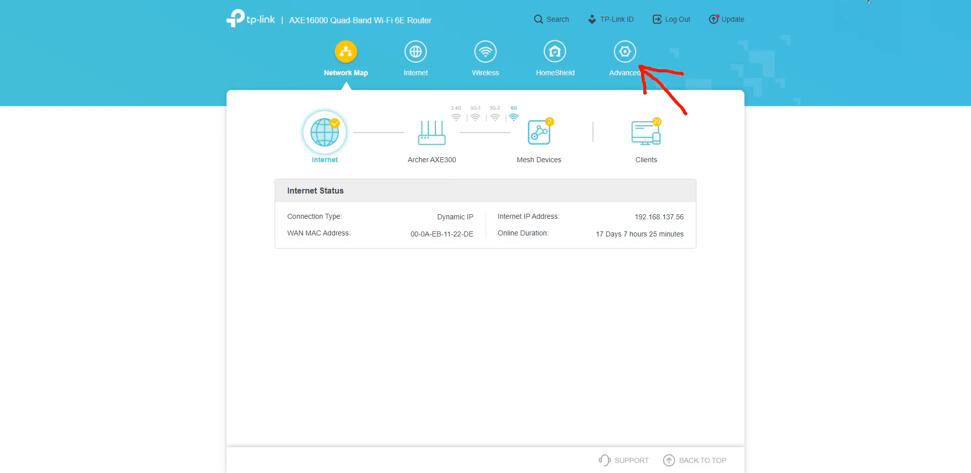
click(627, 76)
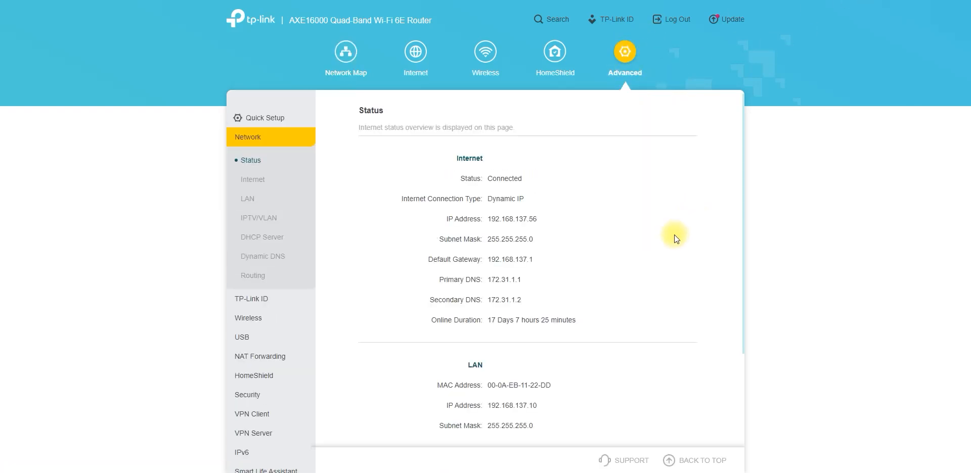
scroll(674, 235, down, 2)
scroll(658, 197, down, 1)
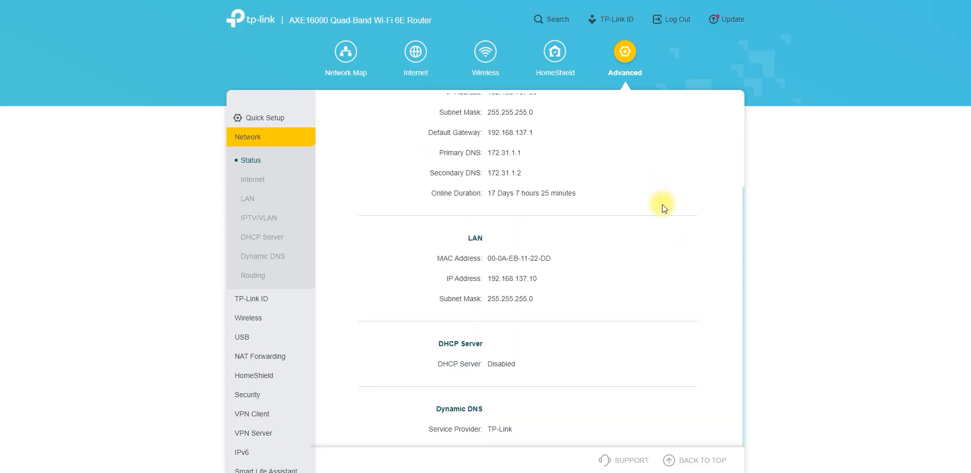
scroll(660, 238, up, 3)
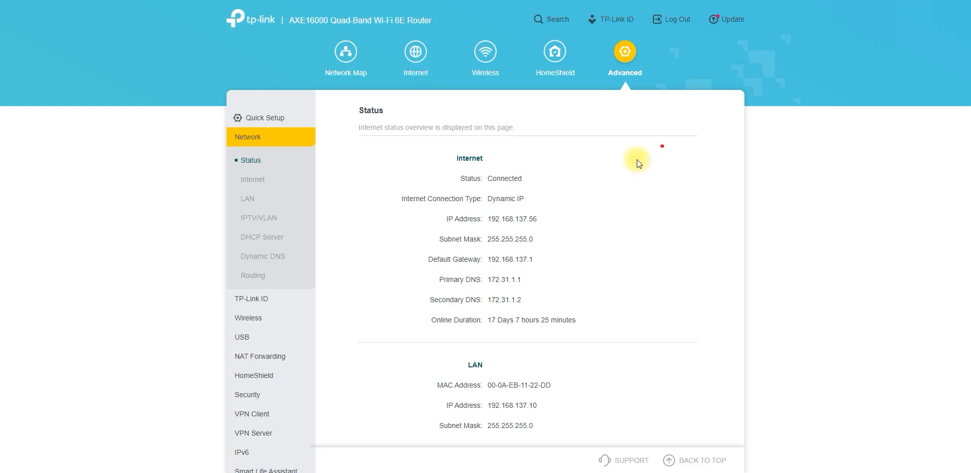
mouse_move(636, 172)
mouse_down()
mouse_move(537, 205)
mouse_move(577, 247)
mouse_up()
drag(531, 201, 536, 235)
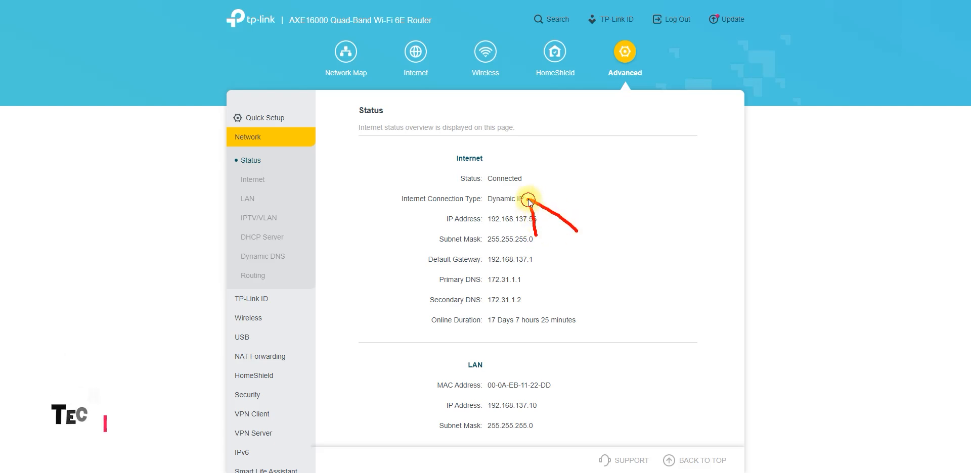
drag(528, 199, 576, 183)
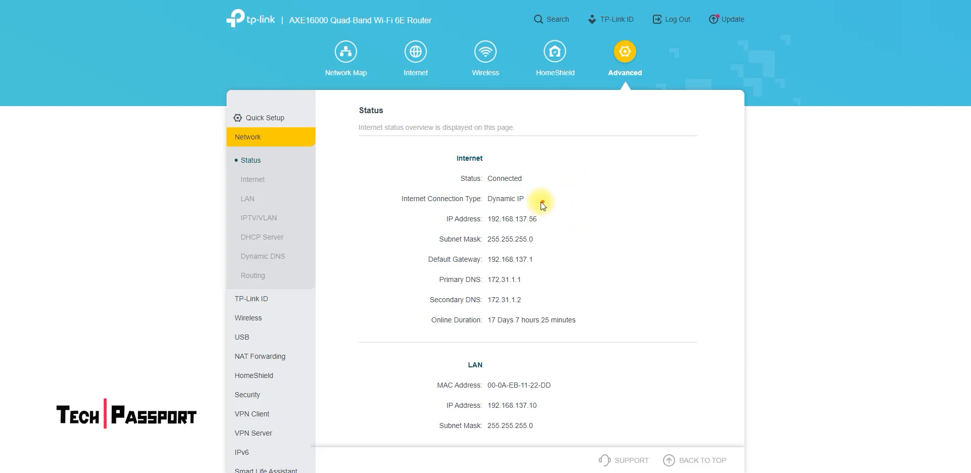
drag(530, 200, 620, 211)
mouse_move(531, 201)
mouse_down()
mouse_move(554, 231)
mouse_move(572, 168)
mouse_up()
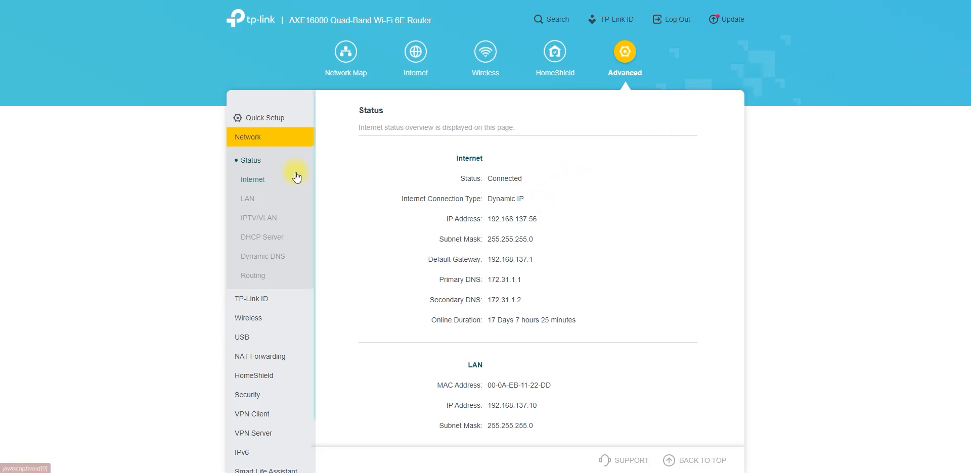
Step: Open the advanced network Internet settings and examine the port choices, the connection type options and the PPPoE username field
click(263, 185)
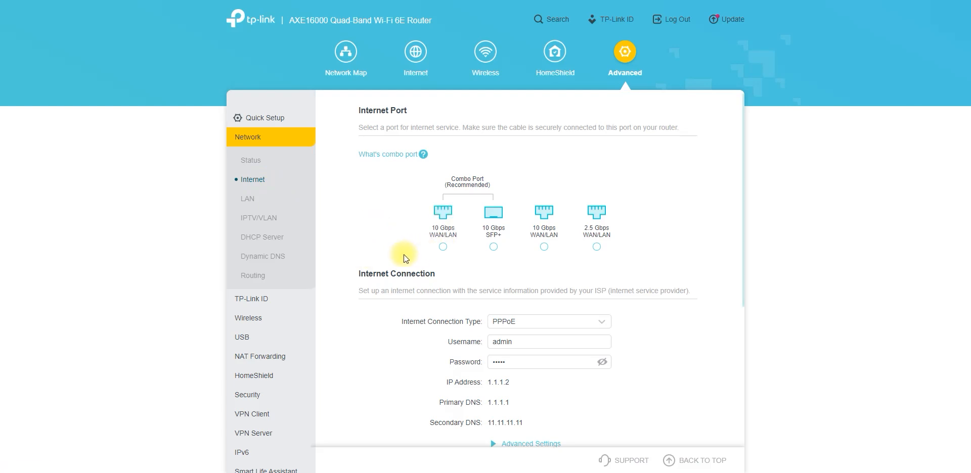
scroll(404, 254, down, 1)
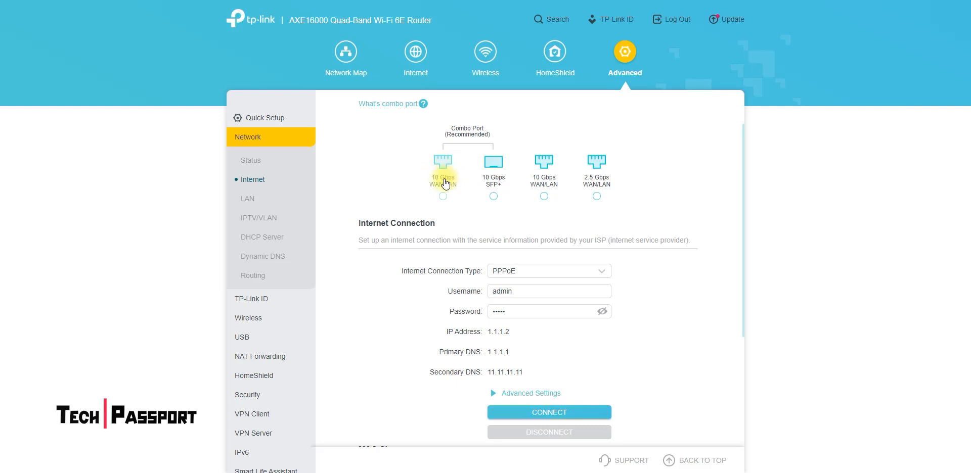
scroll(428, 238, down, 2)
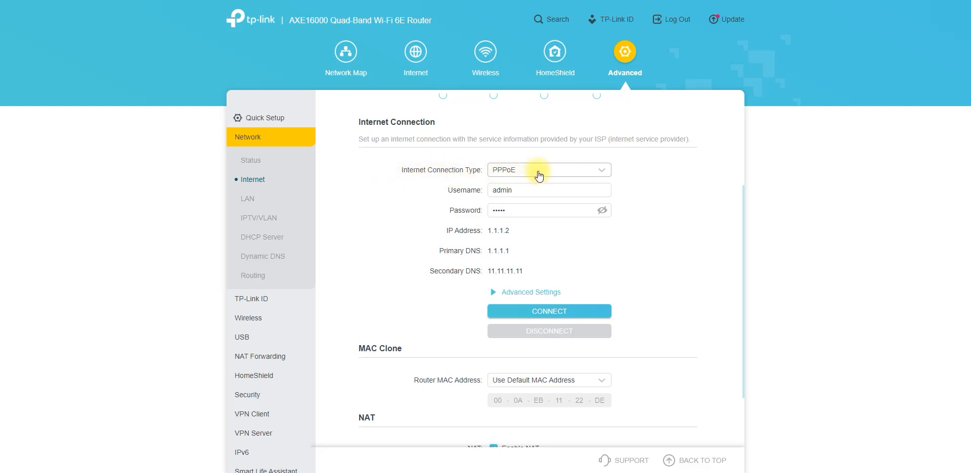
click(539, 174)
click(527, 192)
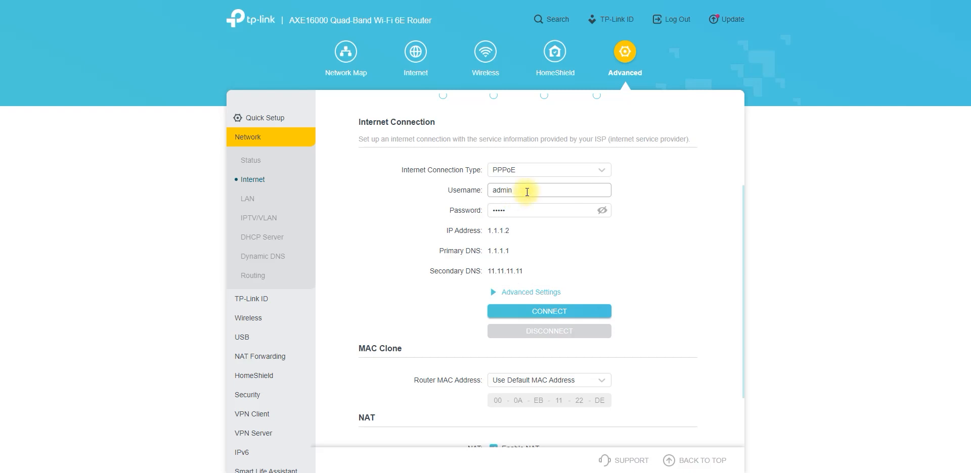
Step: Examine the PPPoE username and password fields and the connect option in the Internet Connection section
drag(527, 191, 479, 209)
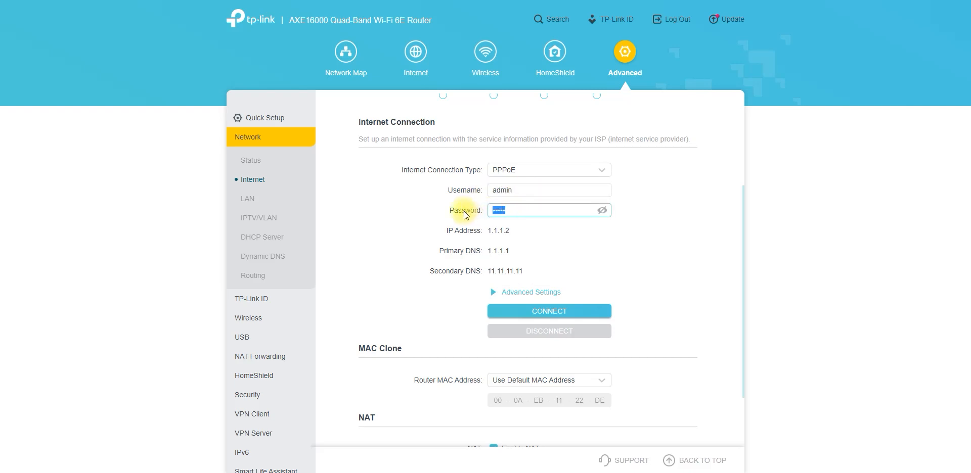
drag(541, 190, 471, 188)
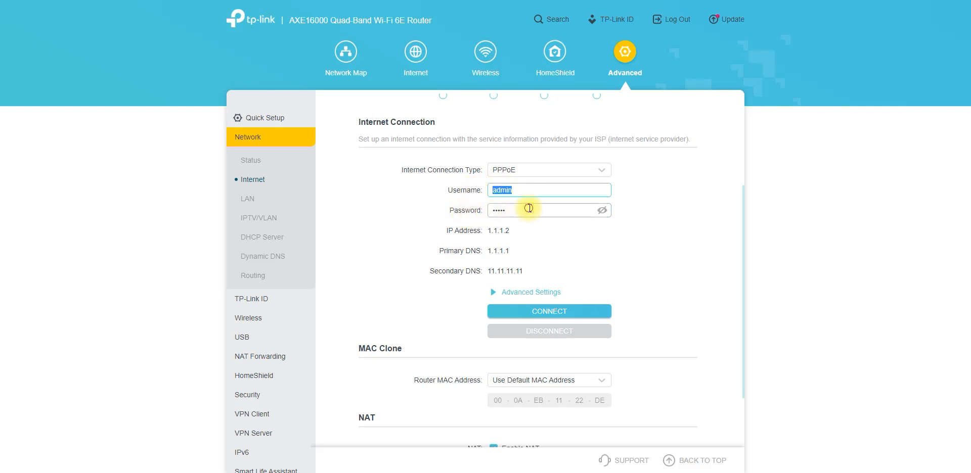
drag(528, 208, 460, 209)
click(543, 316)
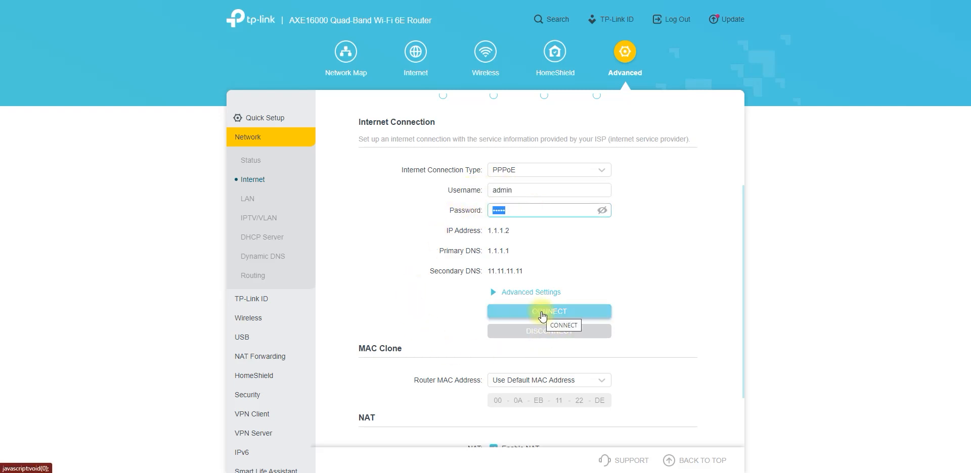
Step: Switch the internet connection type to v6plus, to MAP-E(OCN), and finally to PPTP
click(524, 174)
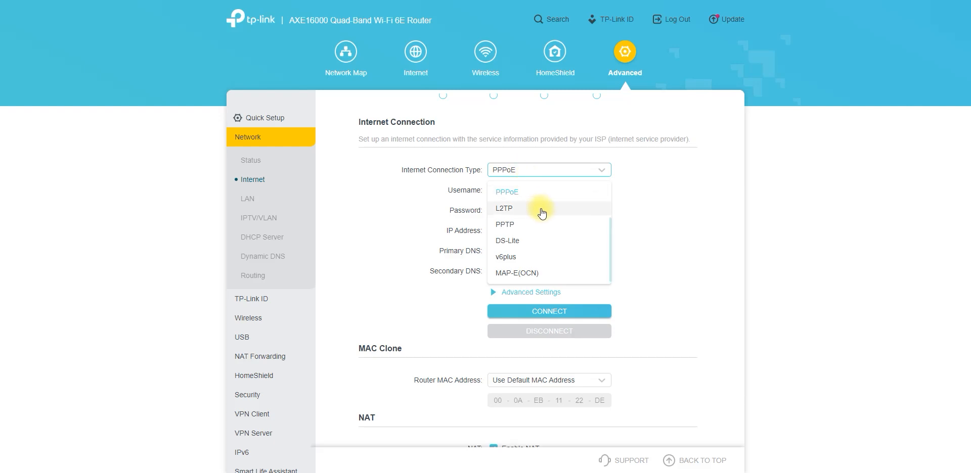
click(542, 259)
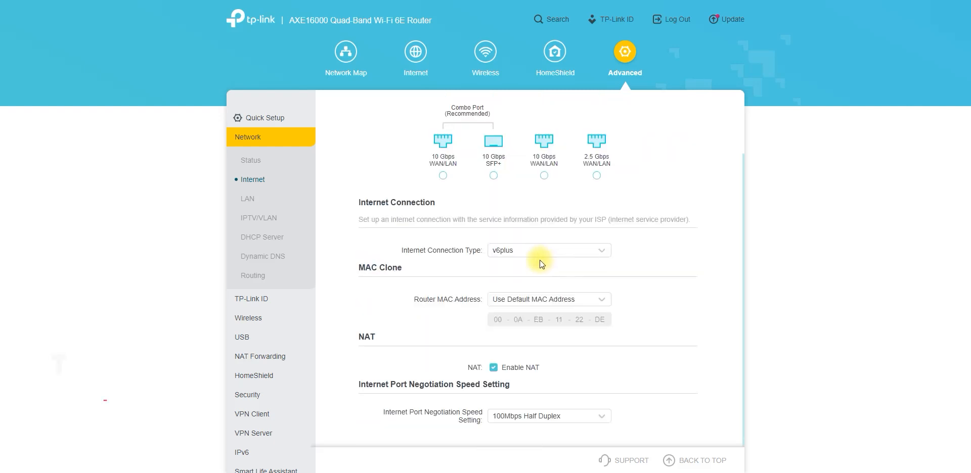
click(539, 252)
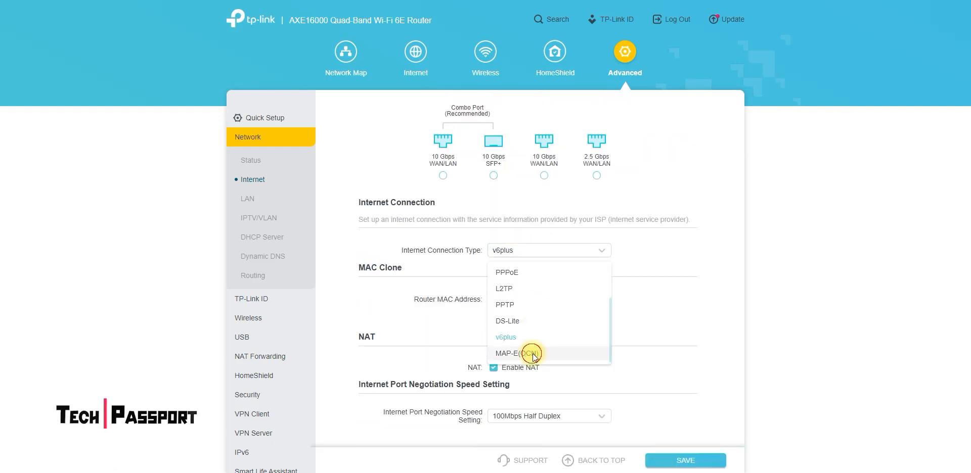
click(536, 353)
click(570, 257)
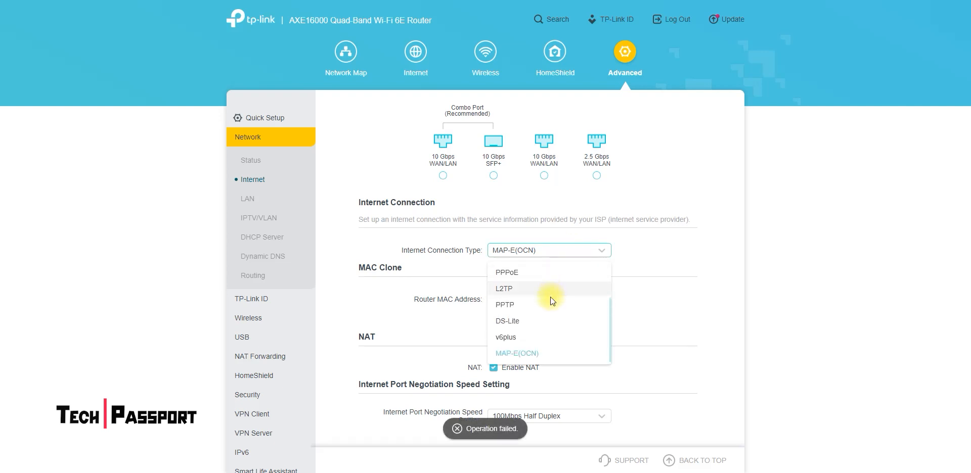
click(550, 305)
click(564, 255)
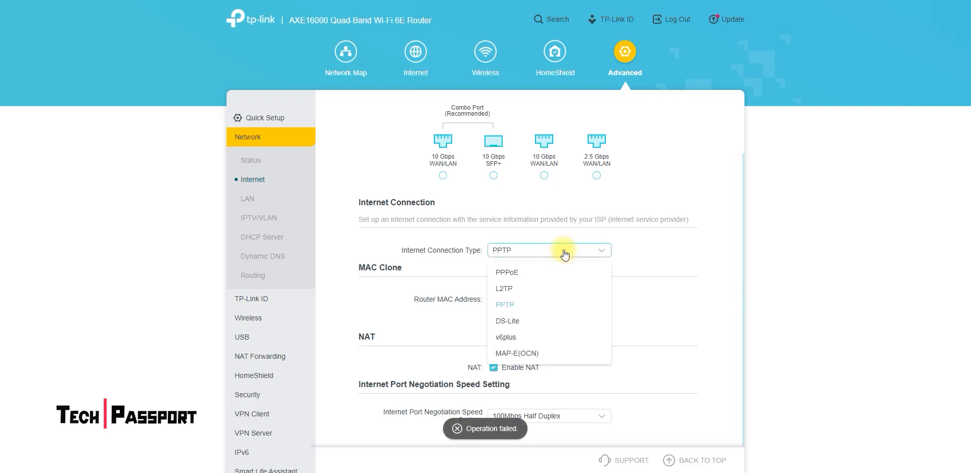
click(447, 258)
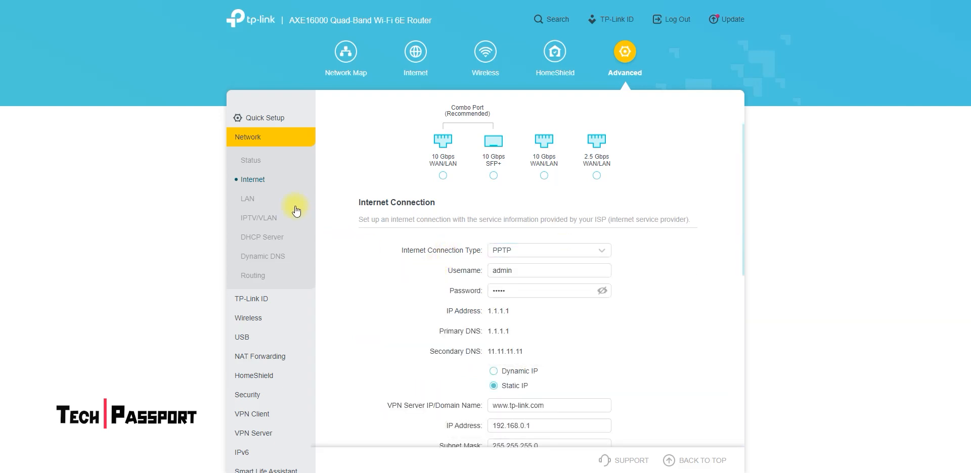
Step: Examine the PPTP static IP settings, including VPN server name, IP address, subnet mask, default gateway, primary DNS, MTU size and connection mode
scroll(410, 220, down, 3)
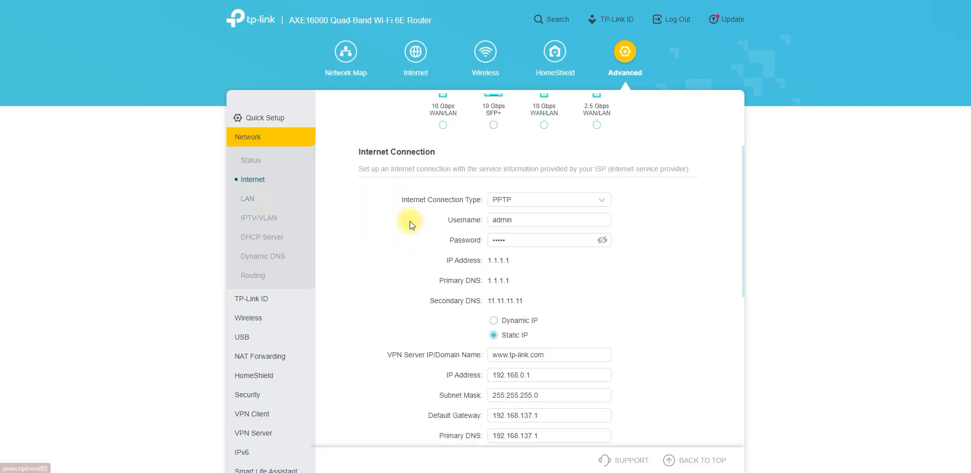
scroll(408, 226, down, 1)
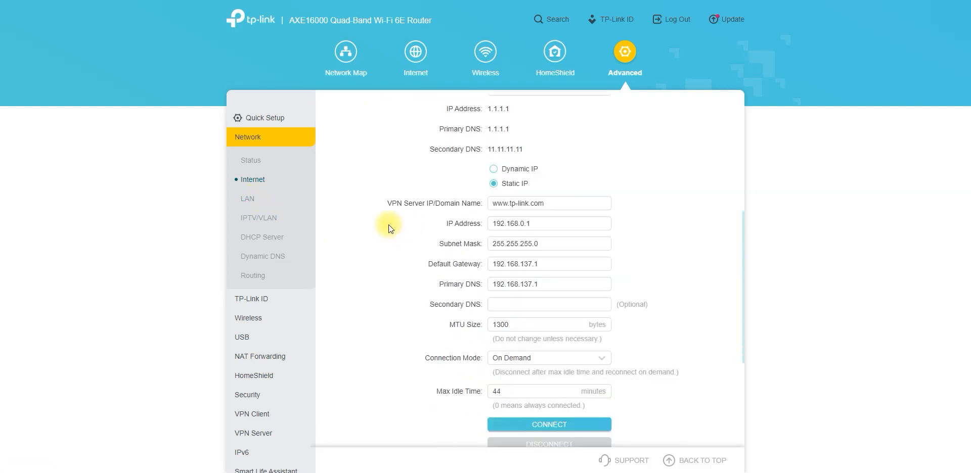
drag(575, 203, 490, 206)
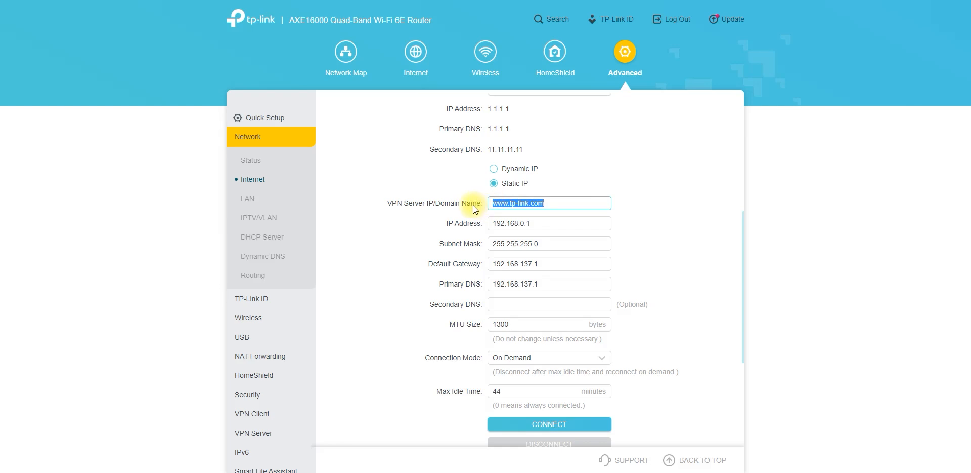
click(497, 188)
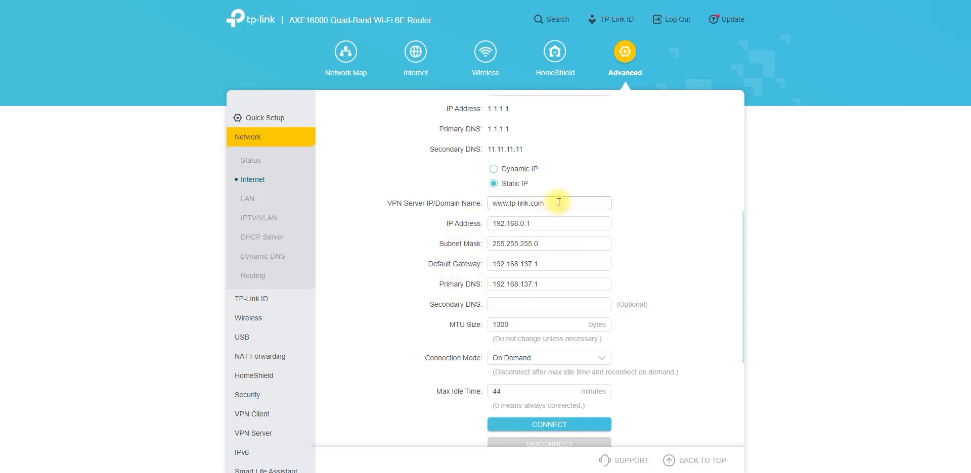
drag(556, 203, 484, 203)
drag(550, 226, 482, 223)
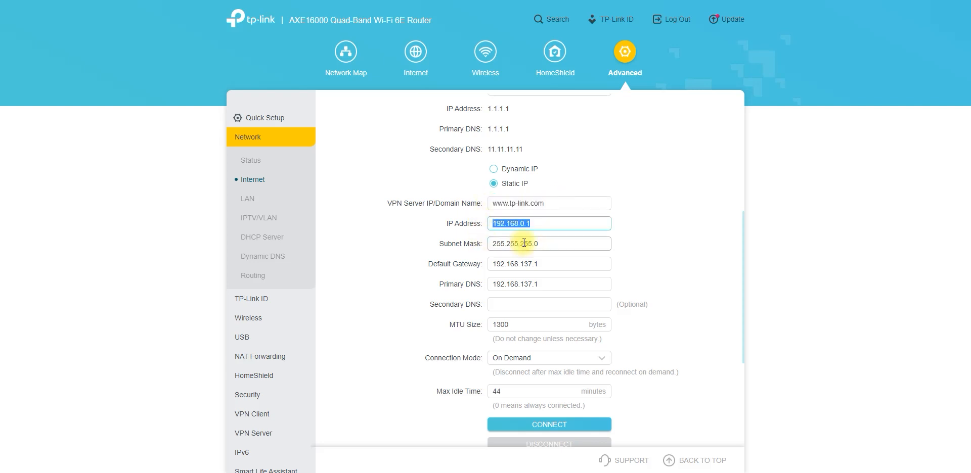
drag(556, 243, 476, 246)
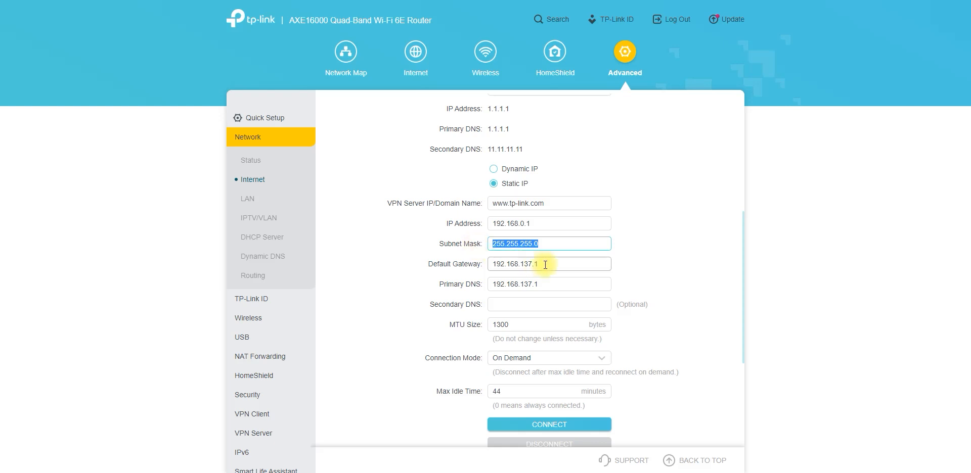
drag(549, 264, 467, 286)
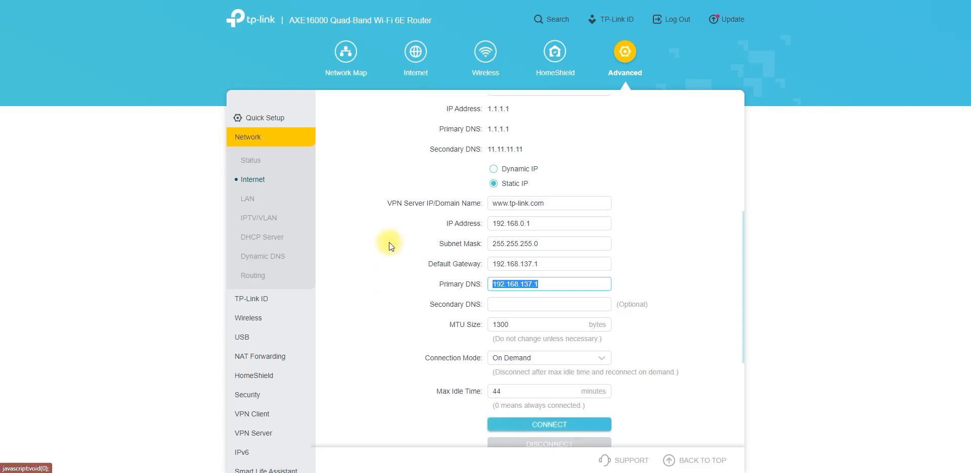
scroll(389, 241, down, 2)
scroll(260, 199, down, 1)
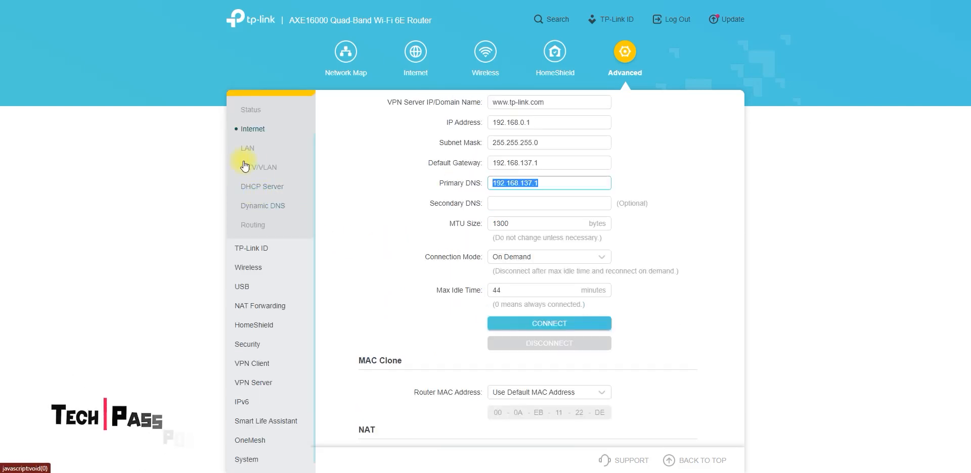
Step: Open the LAN settings to examine the router's IP address, and view the IPTV/VLAN page
click(248, 148)
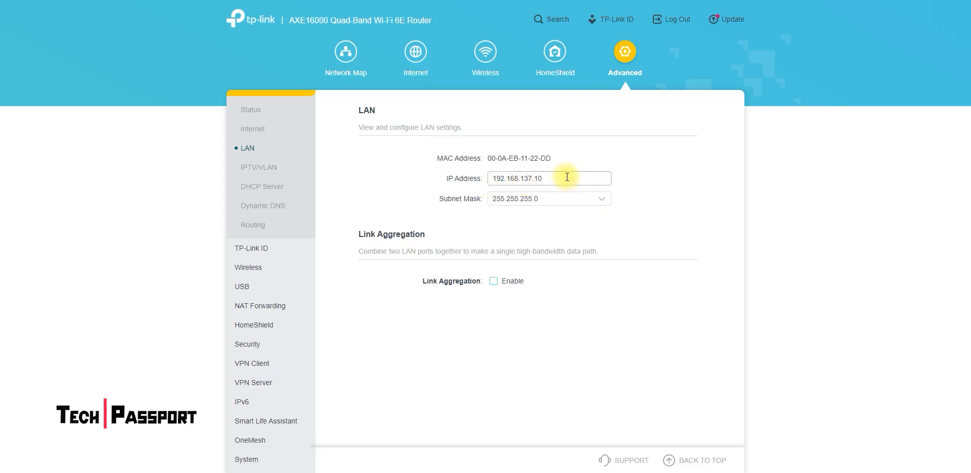
drag(566, 177, 489, 173)
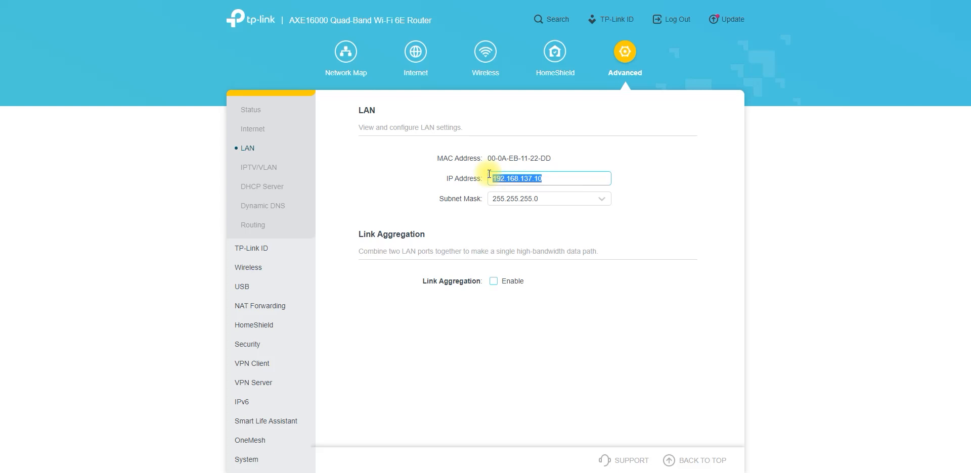
click(560, 175)
click(262, 169)
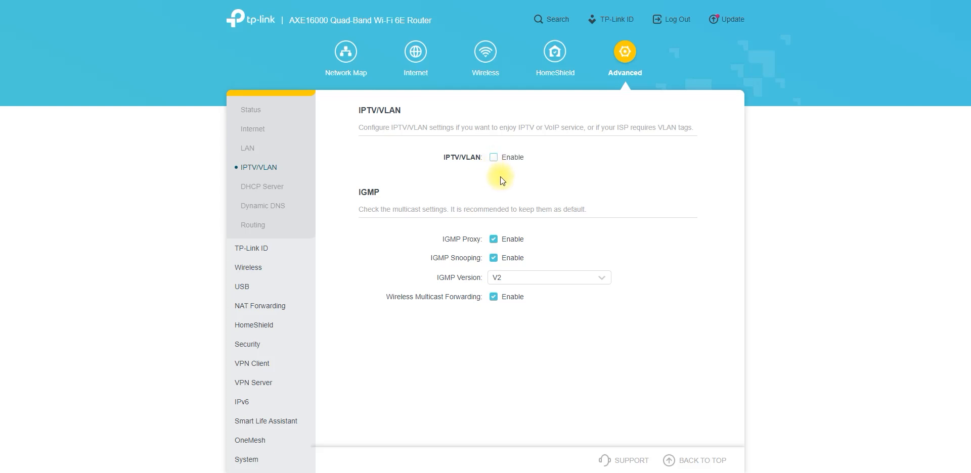
Step: Open the DHCP Server settings and set the end of the IP address pool to 192.168.137.102
click(278, 189)
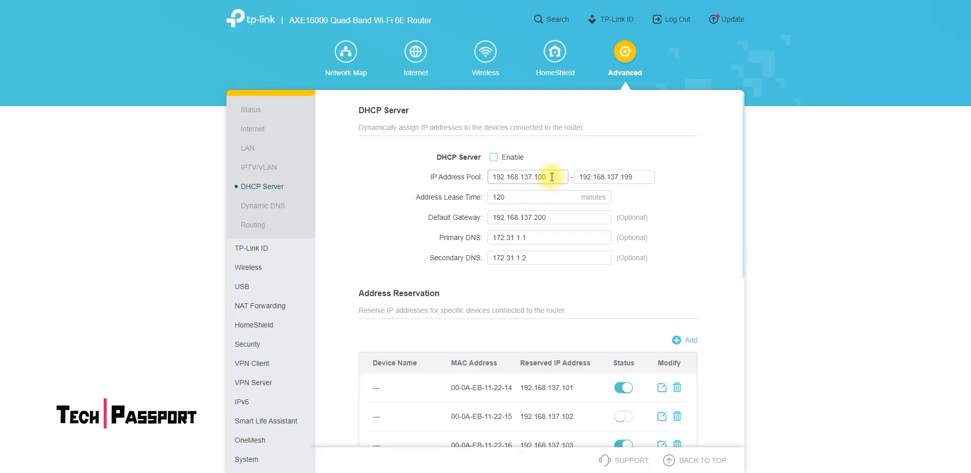
drag(549, 176, 536, 177)
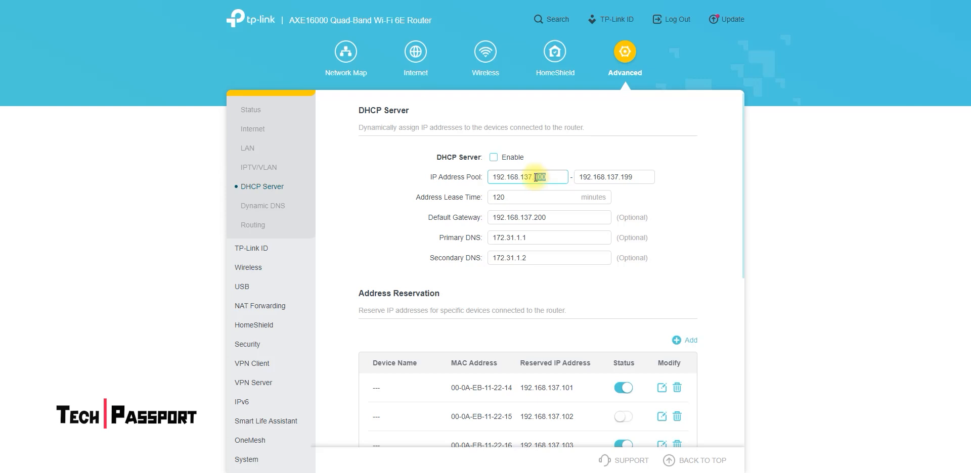
click(553, 180)
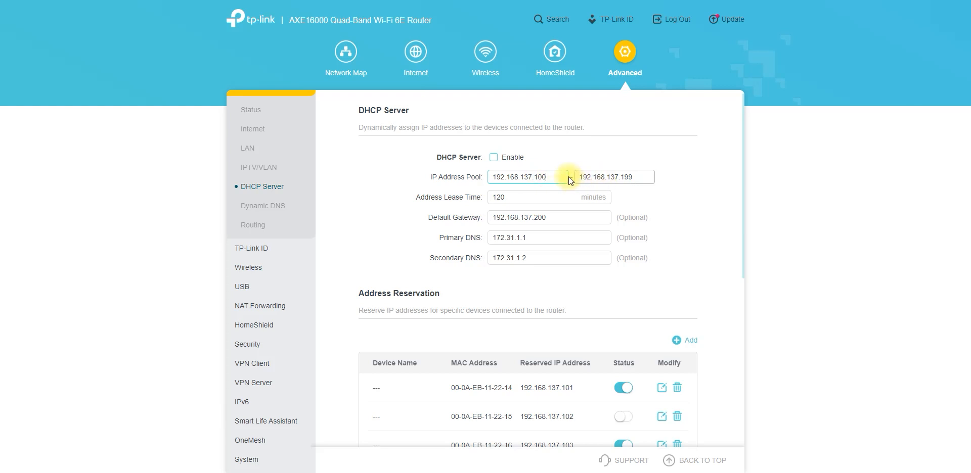
drag(546, 177, 539, 178)
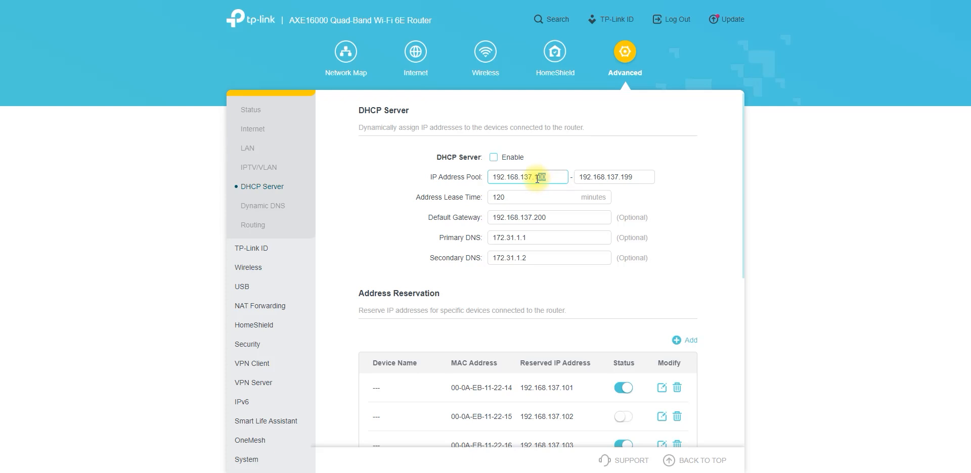
click(629, 177)
drag(629, 177, 626, 176)
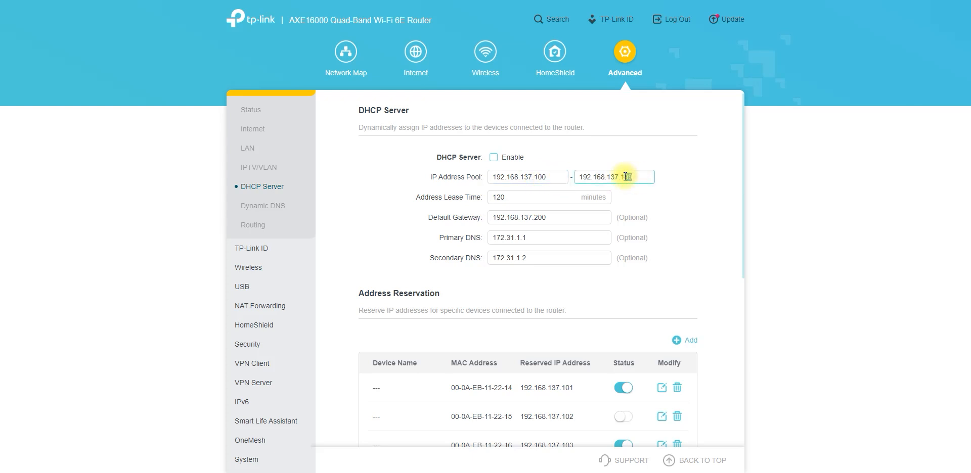
text(02)
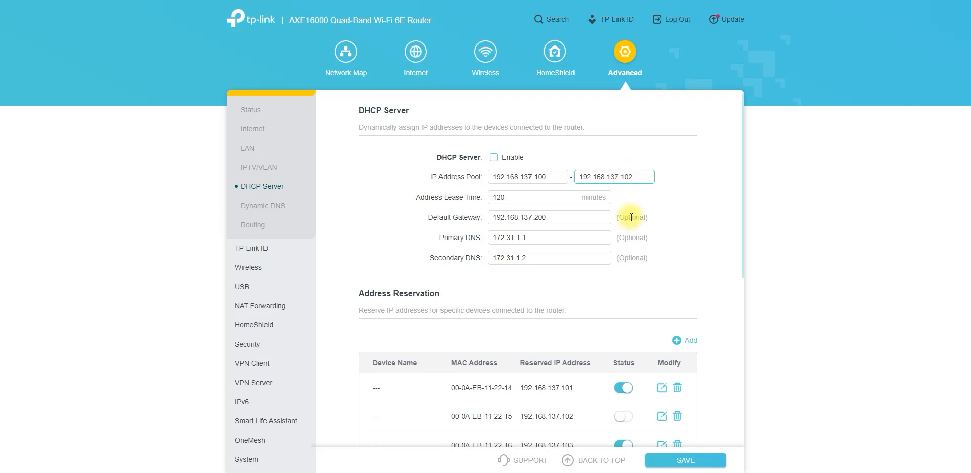
Step: Review the Address Reservation table and the DHCP Client List on the DHCP Server page
scroll(674, 226, down, 2)
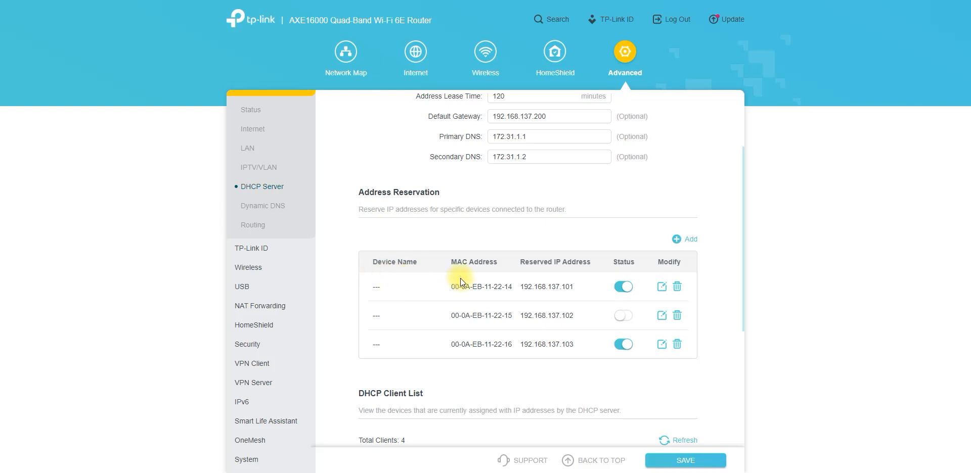
scroll(423, 311, down, 3)
scroll(465, 298, down, 1)
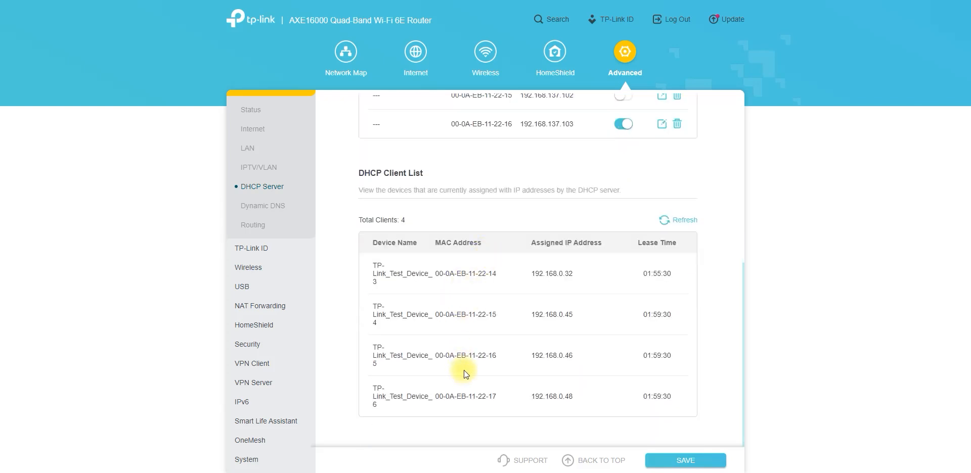
Step: View the Dynamic DNS service provider options without changing the provider, and open the Routing page to review its routes
click(265, 205)
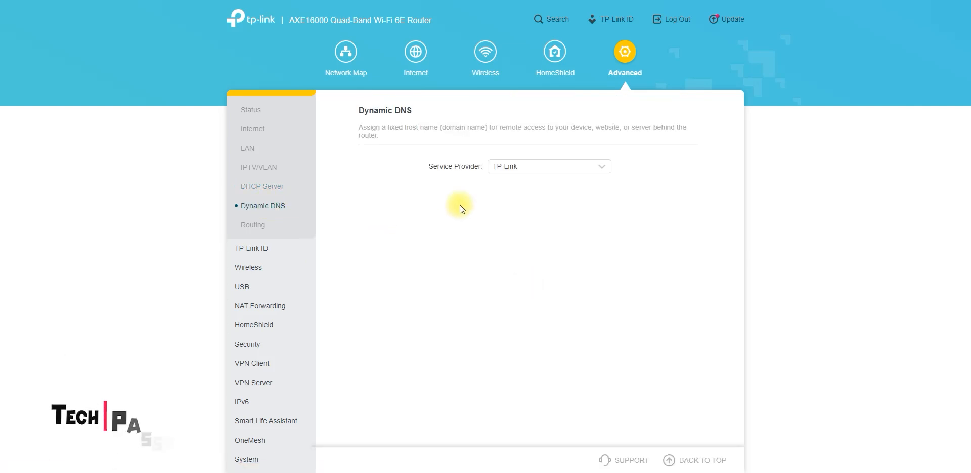
click(548, 170)
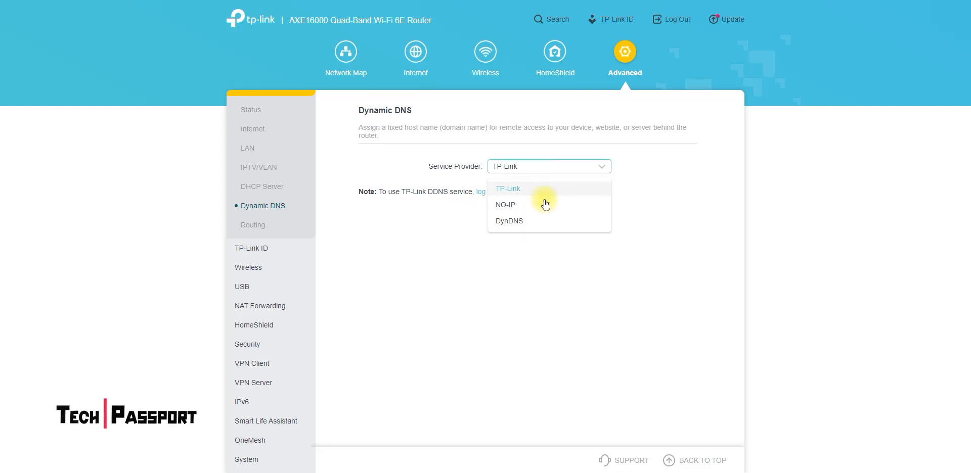
click(428, 234)
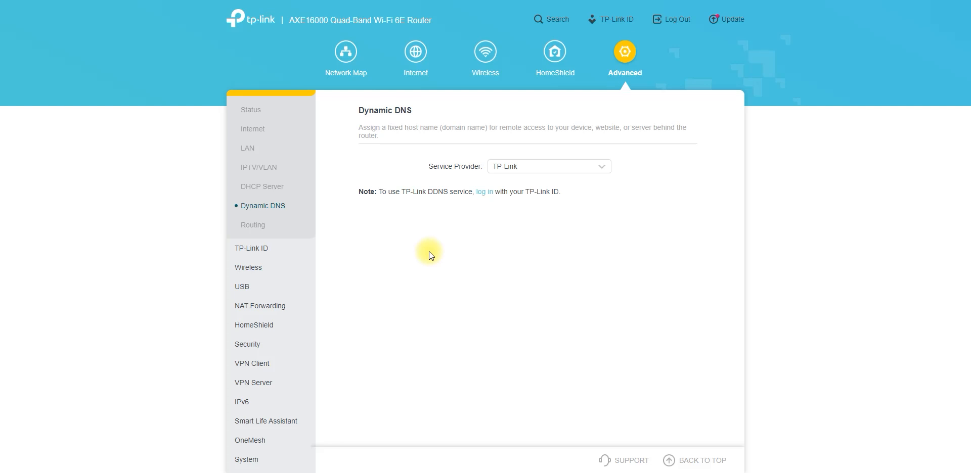
click(255, 225)
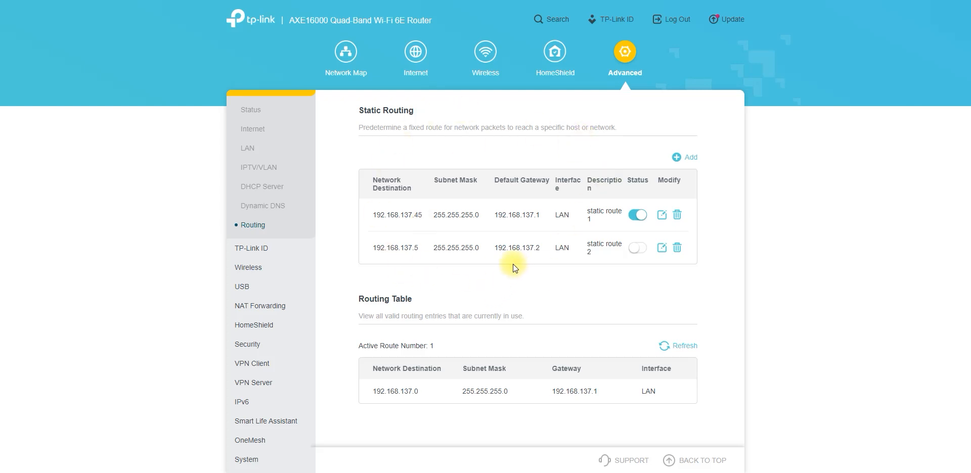
Step: Open the advanced TP-Link ID page and expand the Wireless section's list of pages
scroll(273, 286, down, 1)
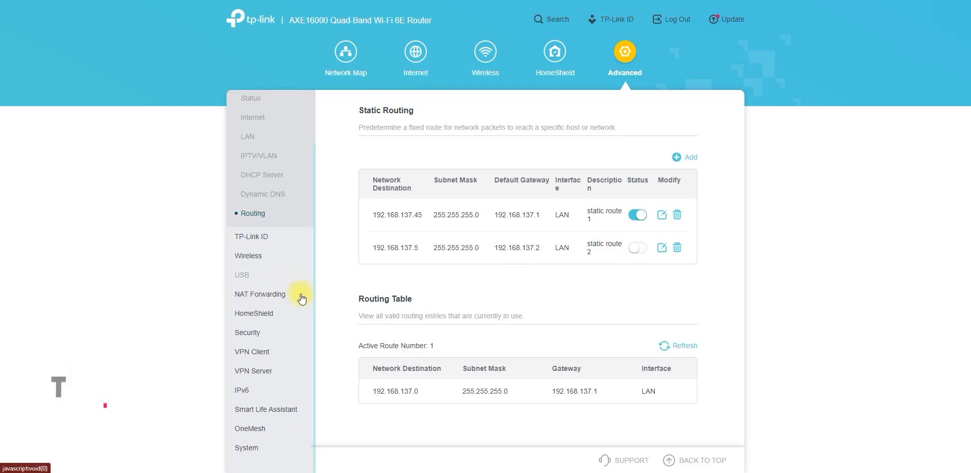
click(263, 237)
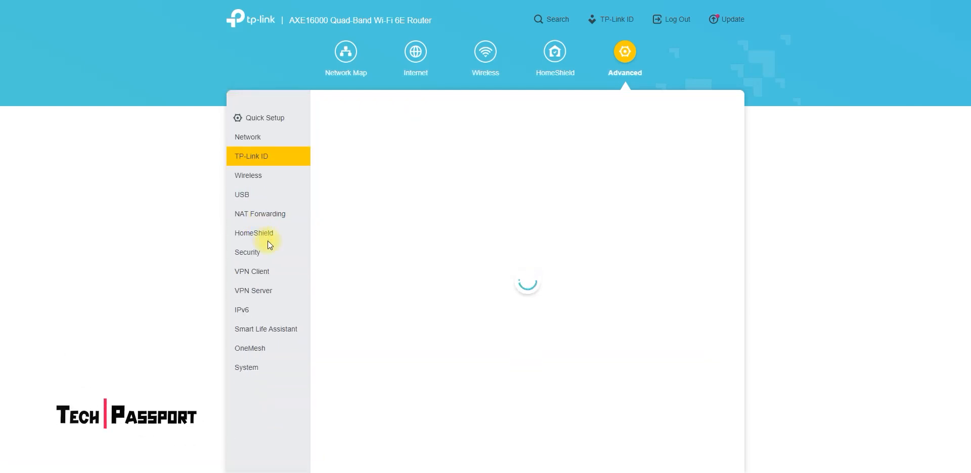
click(257, 177)
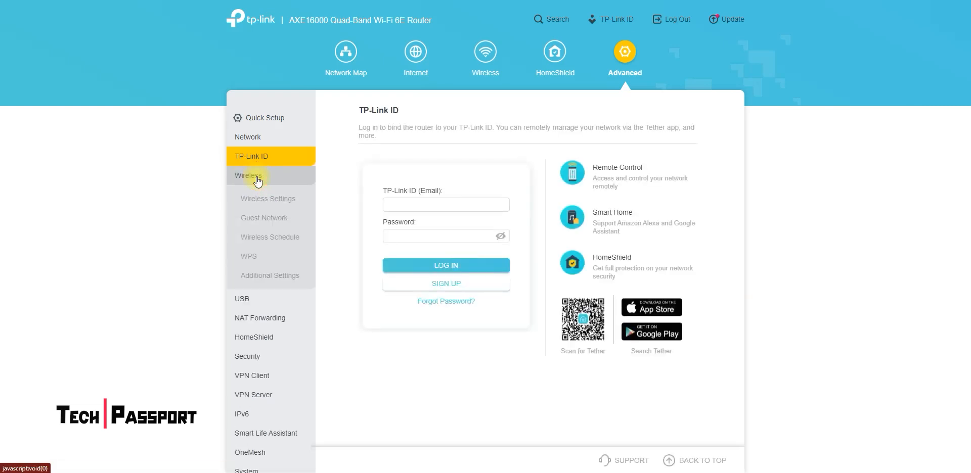
Step: Open the advanced Wireless Settings page and examine the network name and password fields of the 2.4GHz/5GHz-1/5GHz-2 network
click(275, 201)
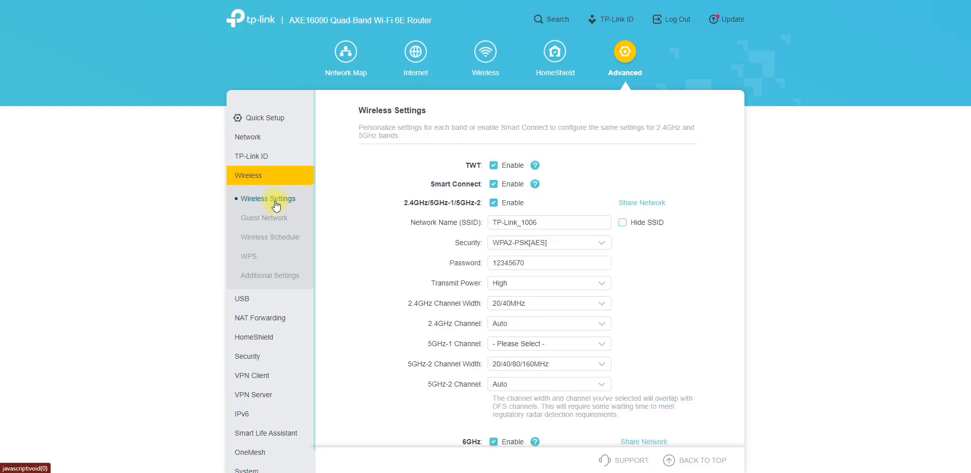
drag(566, 240, 485, 244)
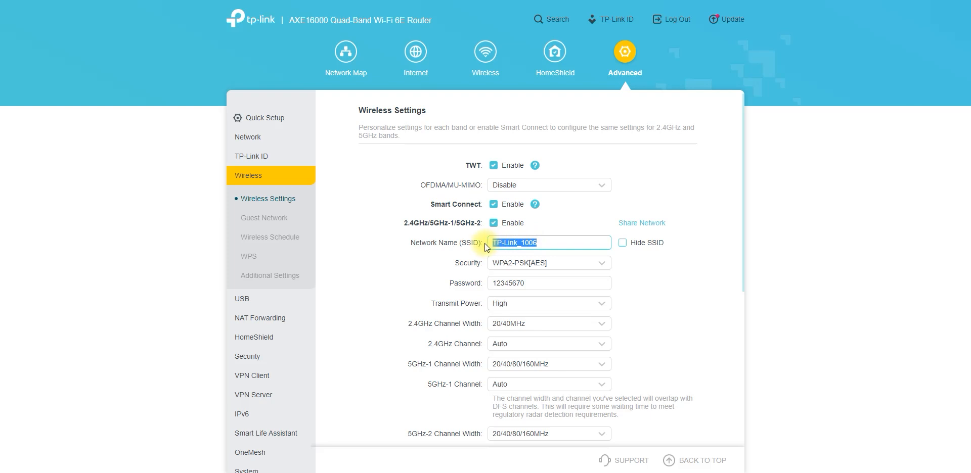
click(552, 242)
drag(554, 241, 490, 245)
drag(553, 283, 493, 285)
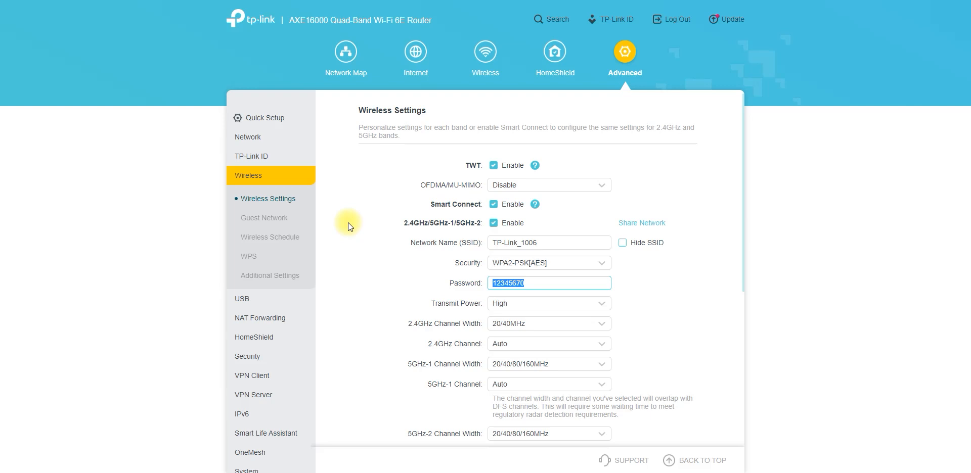
click(864, 0)
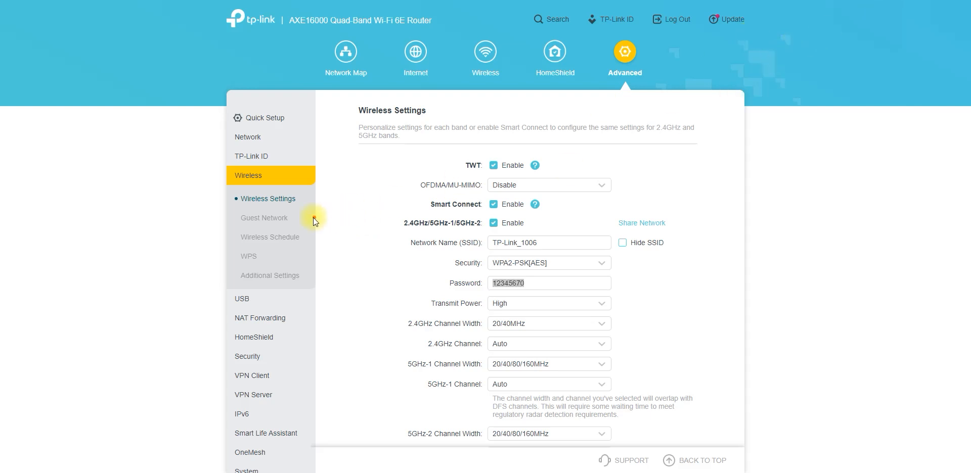
drag(306, 211, 268, 184)
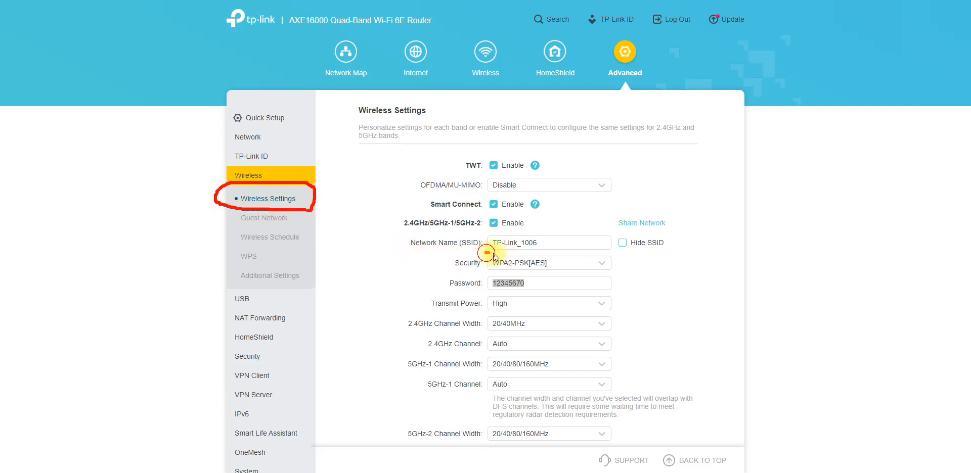
mouse_move(486, 253)
mouse_down()
mouse_move(560, 253)
mouse_move(421, 230)
mouse_up()
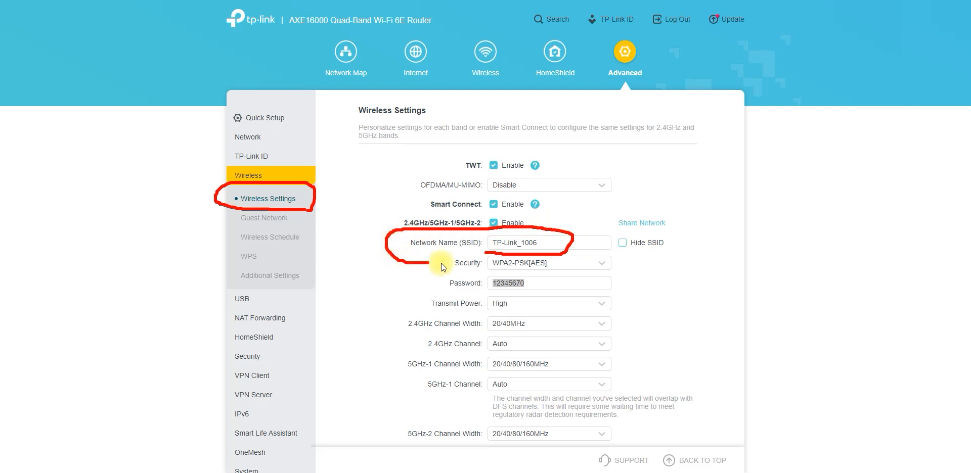
drag(441, 263, 486, 253)
drag(535, 273, 428, 276)
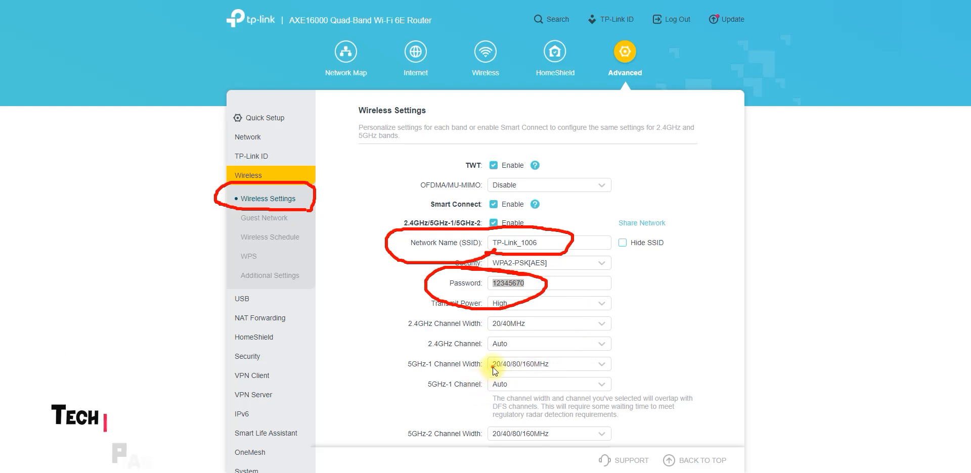
mouse_move(428, 395)
mouse_down()
mouse_move(657, 333)
mouse_move(438, 274)
mouse_move(478, 397)
mouse_up()
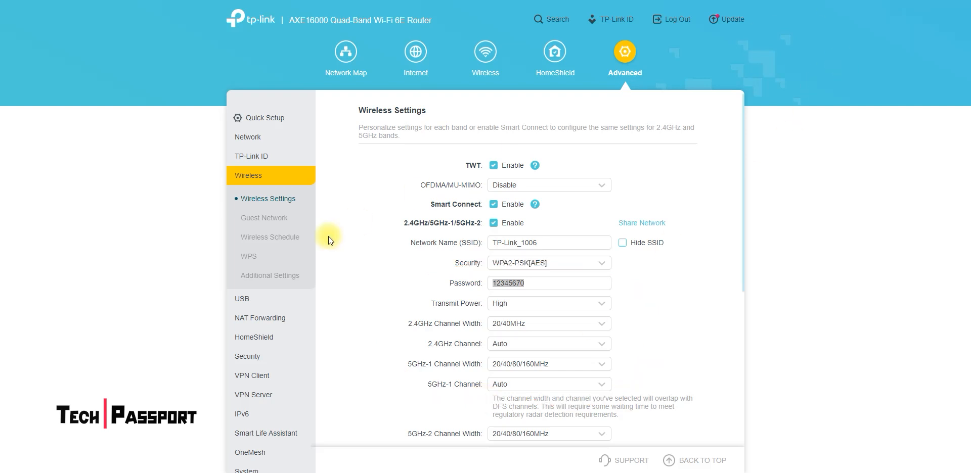
Step: Open the Guest Network page and examine the 2.4GHz guest network options
click(272, 221)
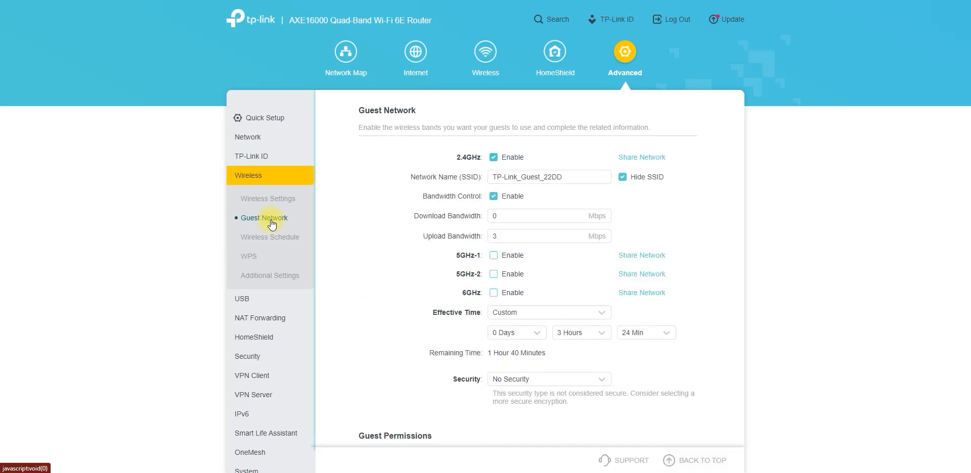
click(495, 158)
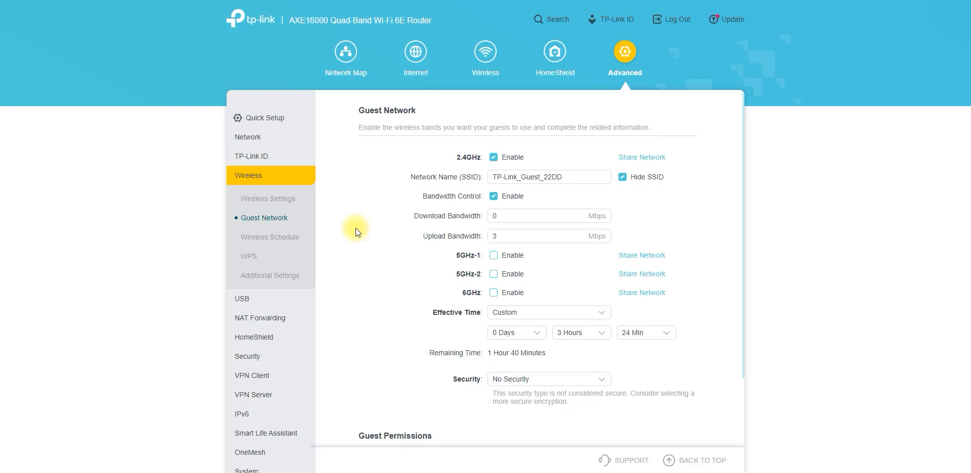
Step: View the Wireless Schedule page with its wireless off times, and open the WPS page to review the connection methods
click(267, 240)
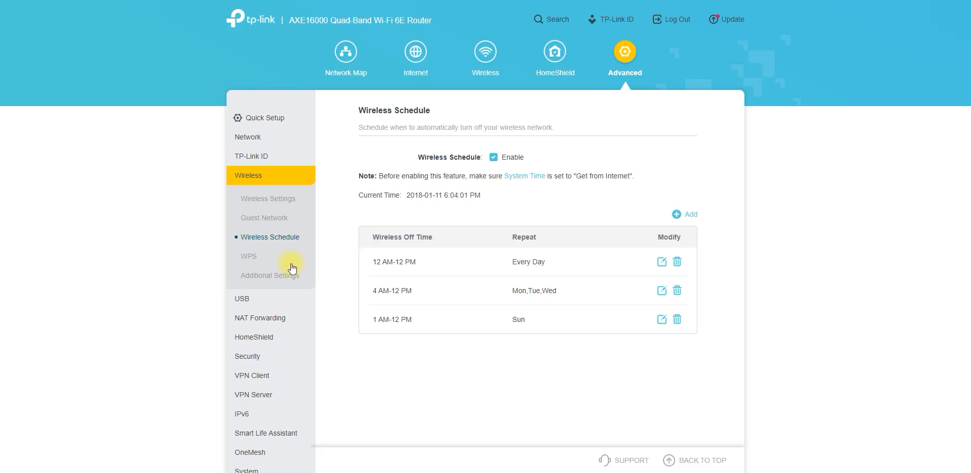
scroll(291, 303, down, 1)
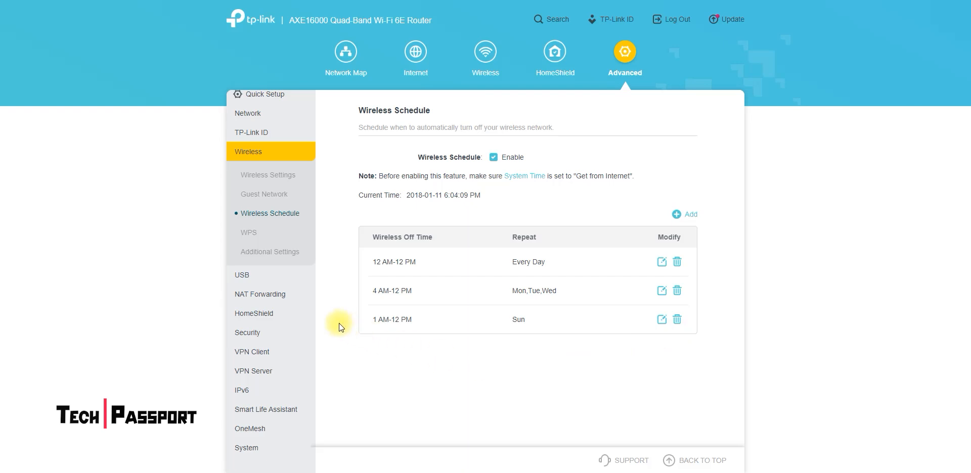
click(247, 232)
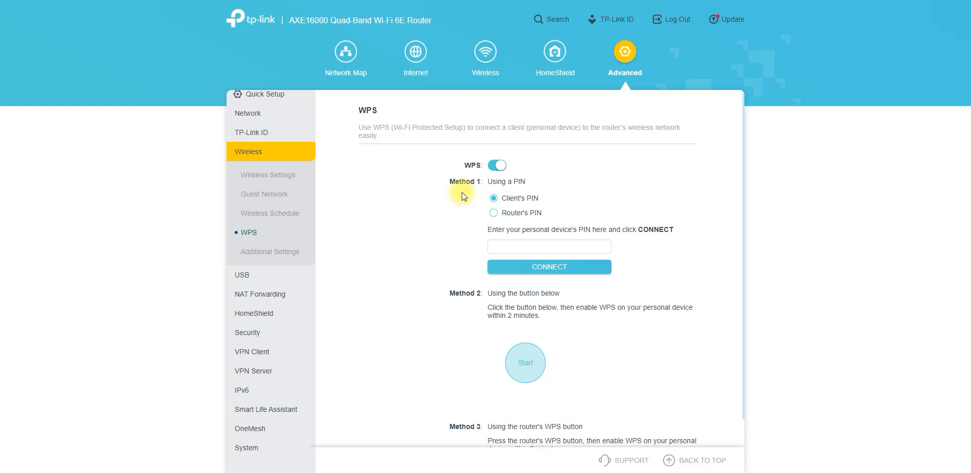
Step: Open the USB Storage Device page and bring its Access Method section into view
click(252, 279)
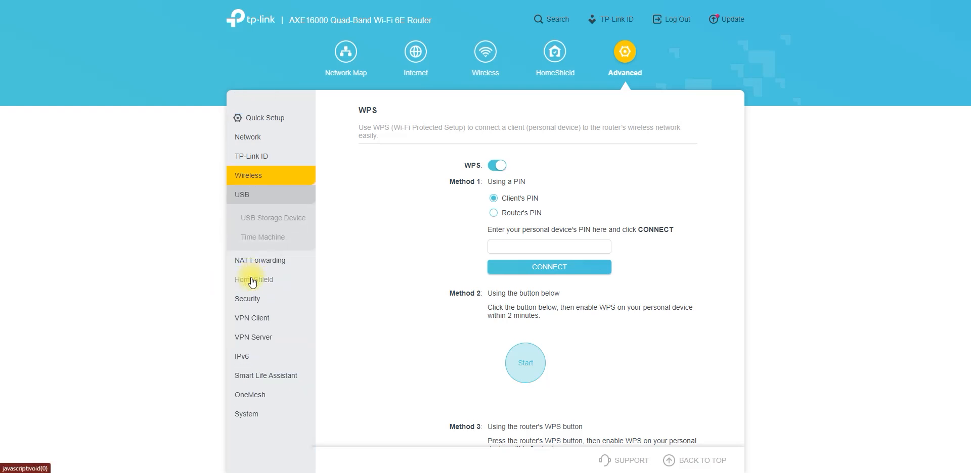
click(271, 219)
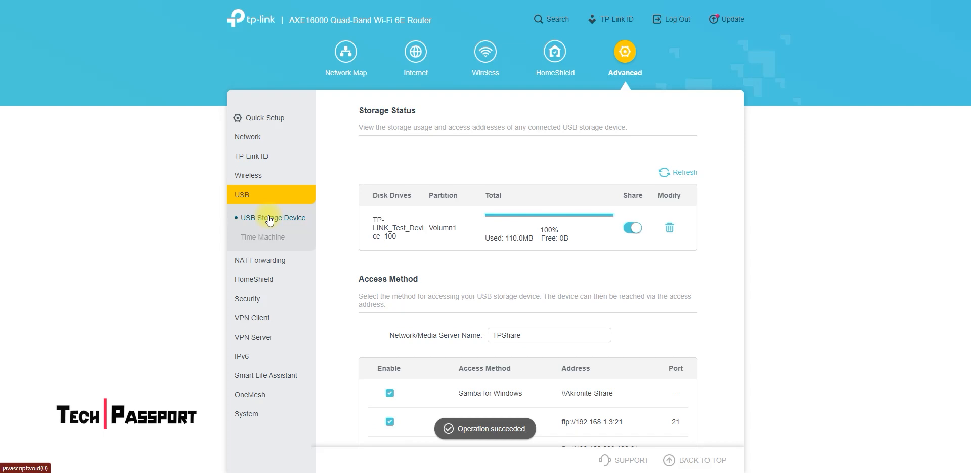
scroll(442, 342, down, 3)
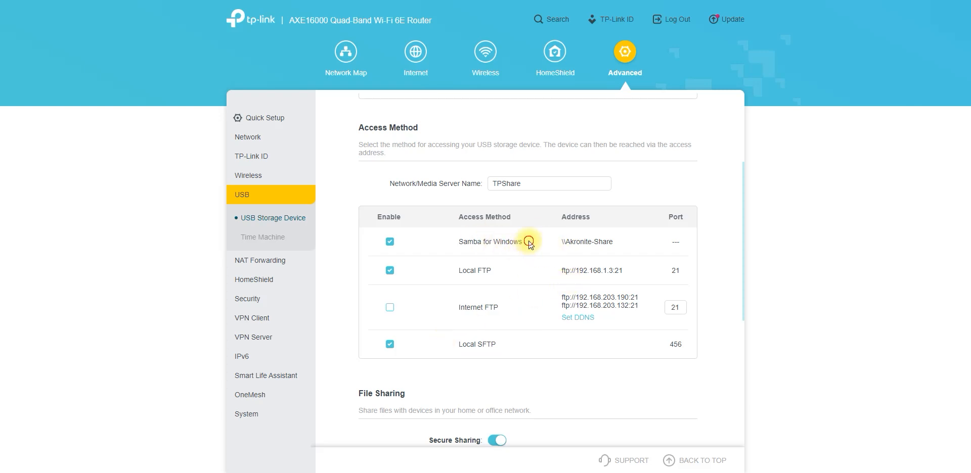
Step: Examine the Samba, FTP and SFTP access methods for the USB storage device, including the Internet FTP addresses
drag(529, 244, 456, 241)
drag(503, 268, 461, 270)
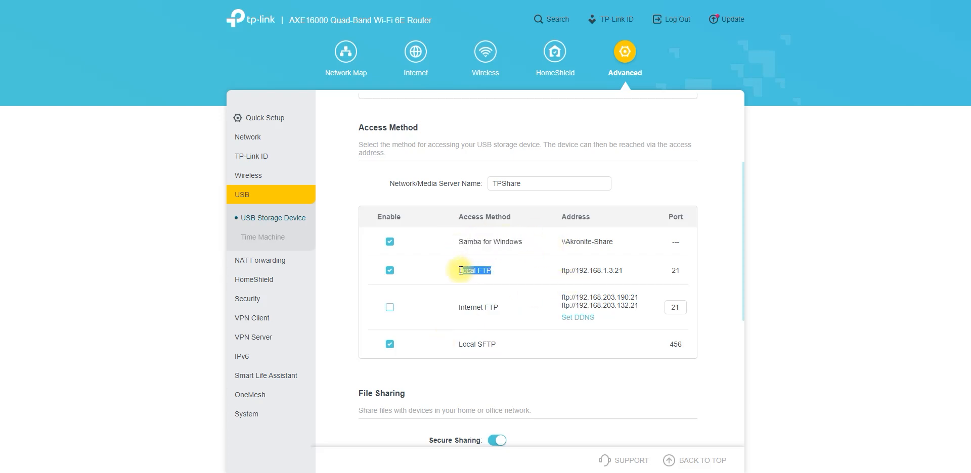
drag(504, 307, 458, 348)
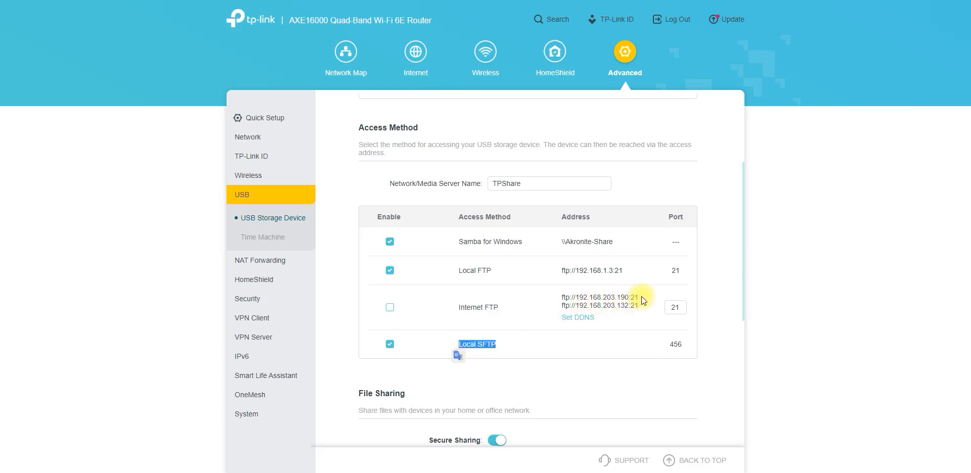
drag(640, 297, 554, 297)
drag(638, 305, 563, 306)
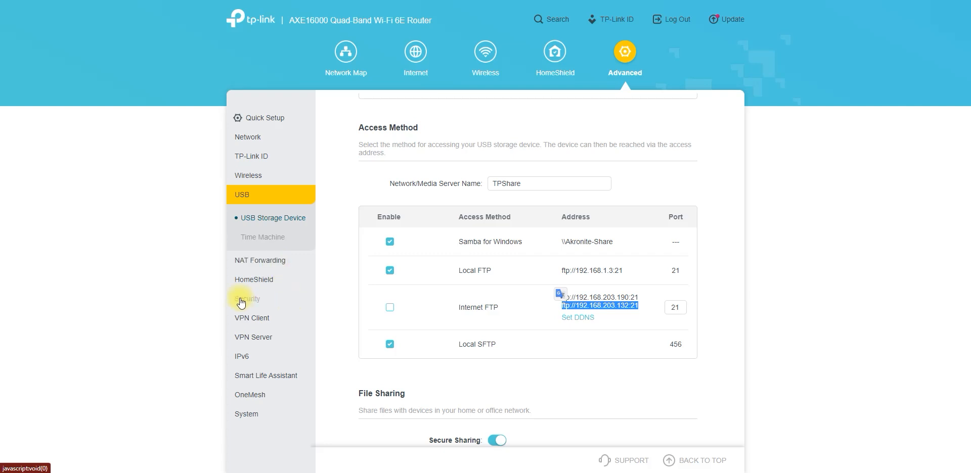
click(870, 1)
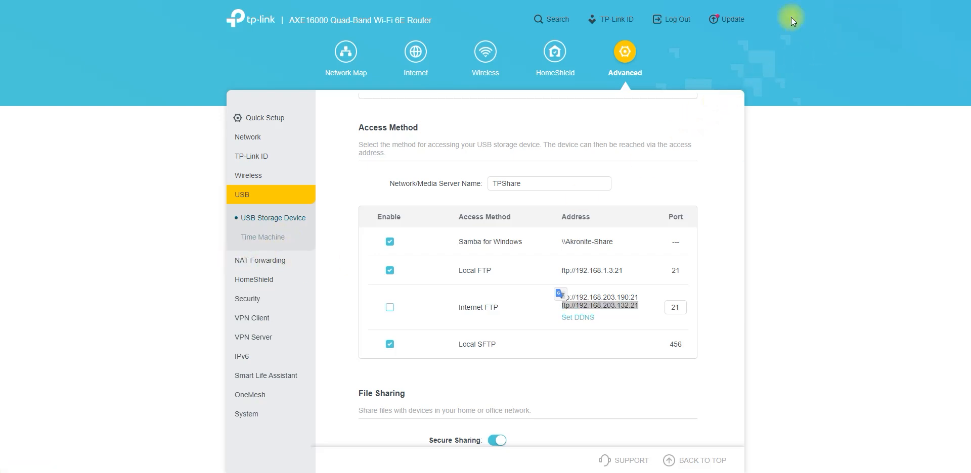
click(304, 227)
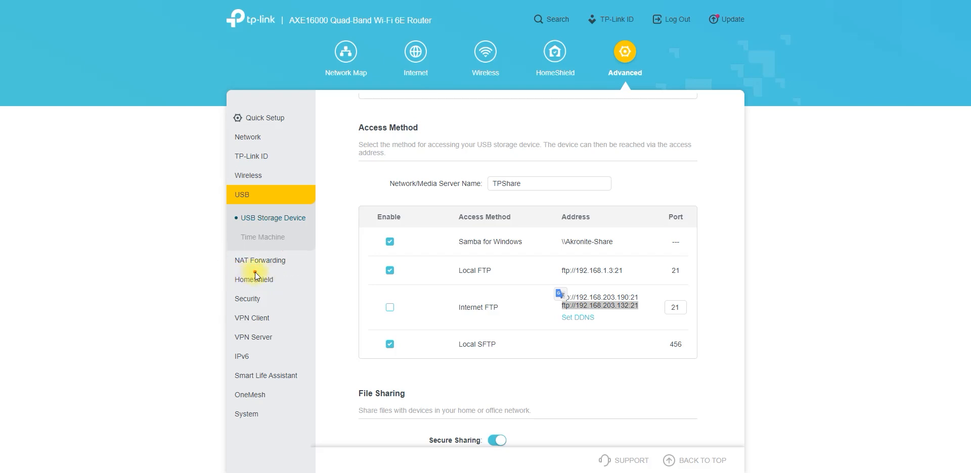
mouse_move(256, 272)
mouse_down()
mouse_move(216, 274)
mouse_move(227, 288)
mouse_up()
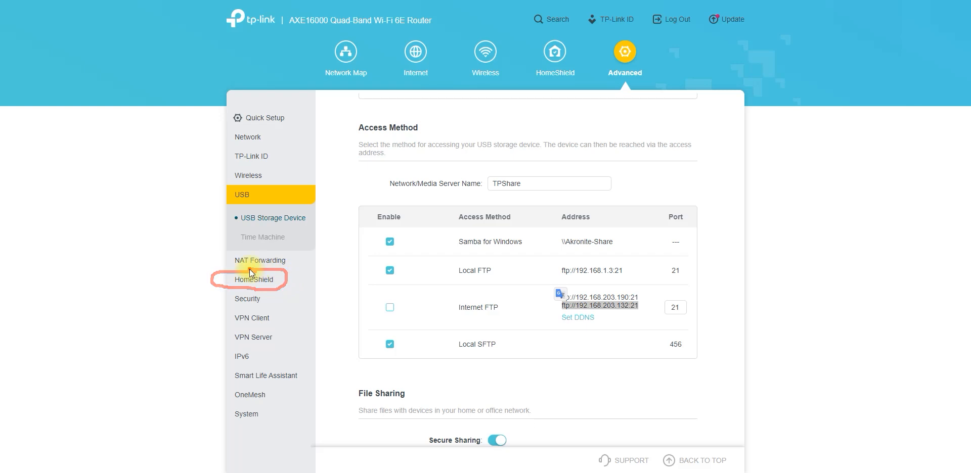
mouse_move(237, 308)
mouse_down()
mouse_move(267, 309)
mouse_move(240, 288)
mouse_move(244, 313)
mouse_move(224, 318)
mouse_move(244, 326)
mouse_move(272, 317)
mouse_move(244, 314)
mouse_move(215, 335)
mouse_move(277, 349)
mouse_move(256, 327)
mouse_move(222, 356)
mouse_move(255, 370)
mouse_move(267, 363)
mouse_move(222, 369)
mouse_move(273, 391)
mouse_move(296, 368)
mouse_move(219, 365)
mouse_up()
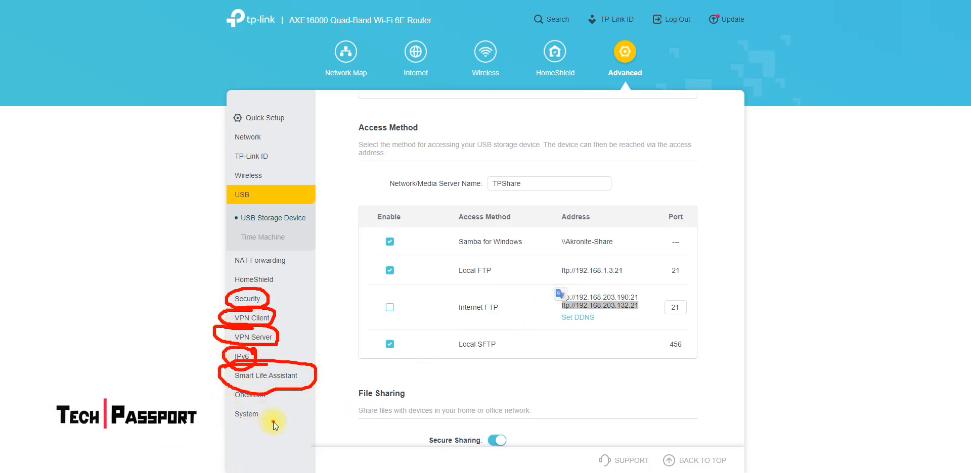